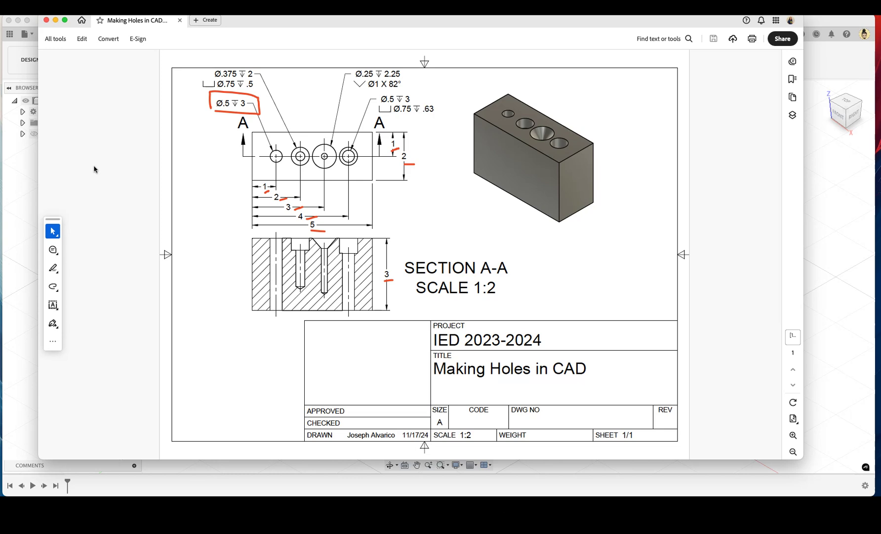
pyautogui.press('super+z')
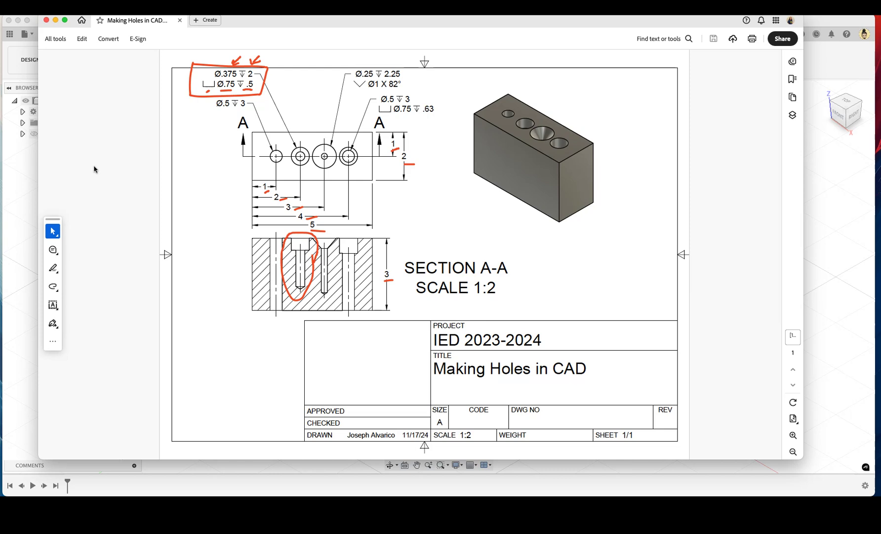
pyautogui.press('super+z')
pyautogui.press('super+z')
pyautogui.press('super+z')
pyautogui.press('super+z')
pyautogui.press('super+z')
pyautogui.press('super+z')
pyautogui.press('super+z')
pyautogui.press('super+z')
pyautogui.press('super+z')
pyautogui.press('super+z')
pyautogui.press('super+shift+z')
pyautogui.press('super+shift+z')
pyautogui.press('super+shift+z')
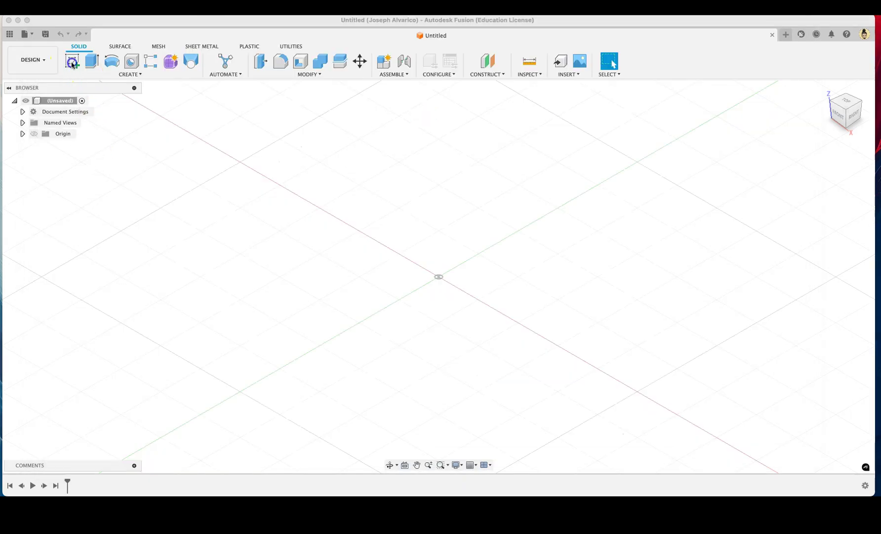
# Step: Sketch a center rectangle 5 in long and 2 in wide at the origin on the horizontal plane and finish the sketch
pyautogui.click(73, 62)
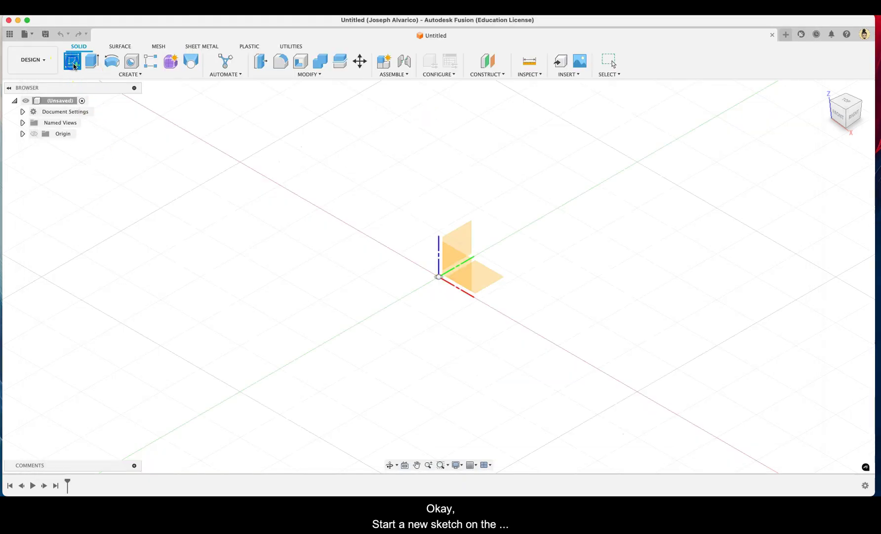
pyautogui.click(479, 275)
pyautogui.click(129, 74)
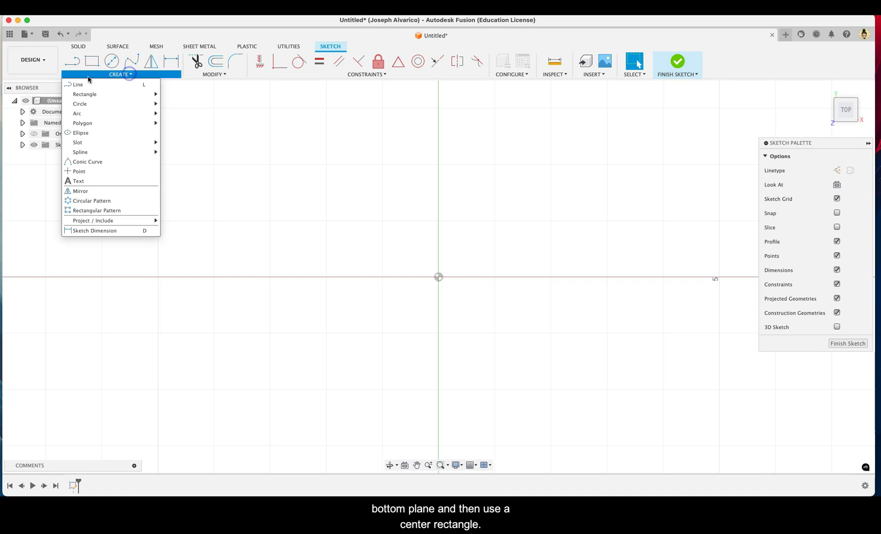
pyautogui.moveTo(116, 94)
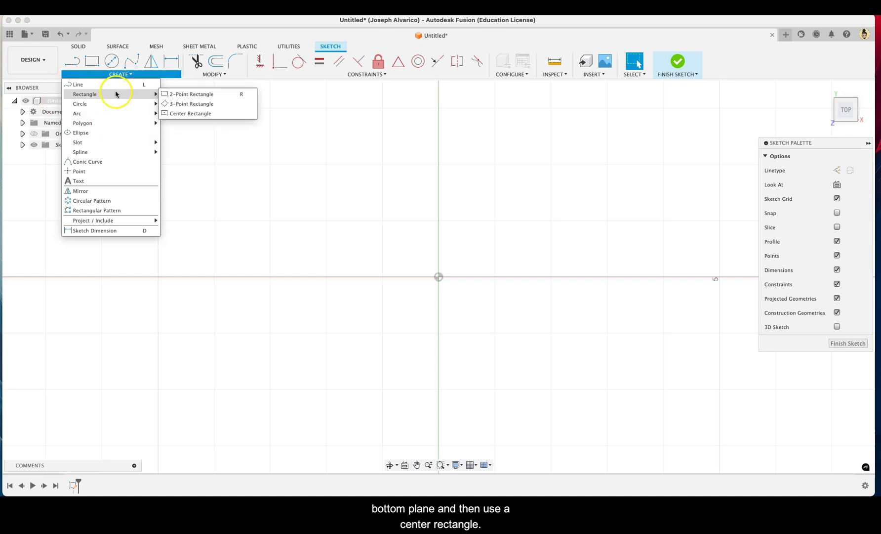
pyautogui.click(187, 116)
pyautogui.click(439, 277)
pyautogui.moveTo(471, 269); pyautogui.dragTo(506, 255)
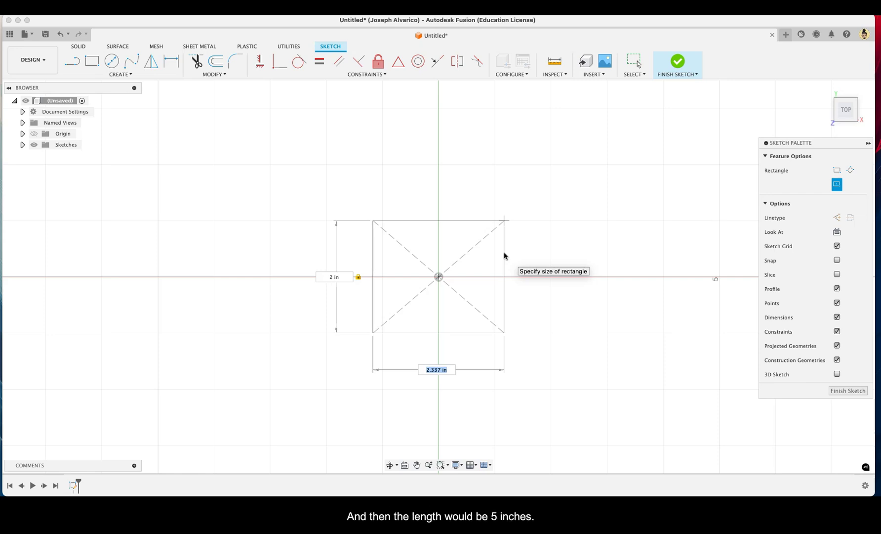
pyautogui.press('Tab')
pyautogui.press('Return')
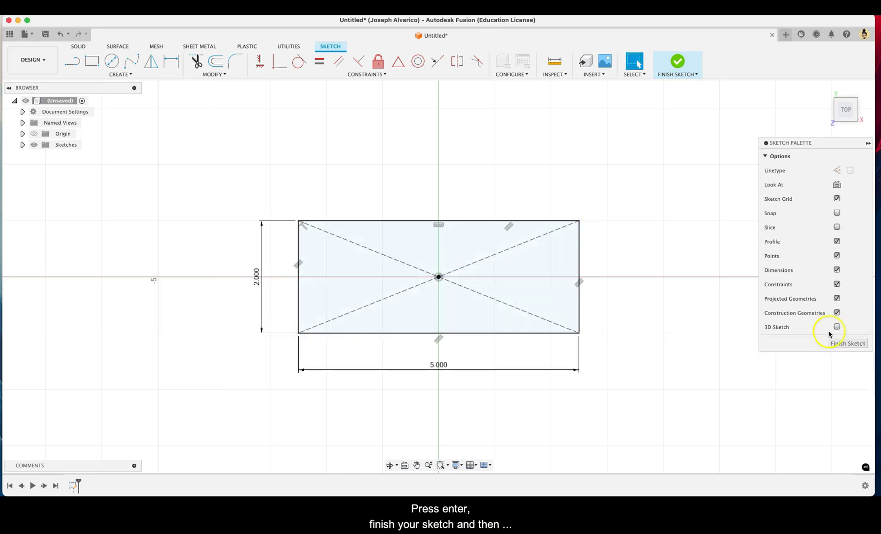
pyautogui.click(848, 346)
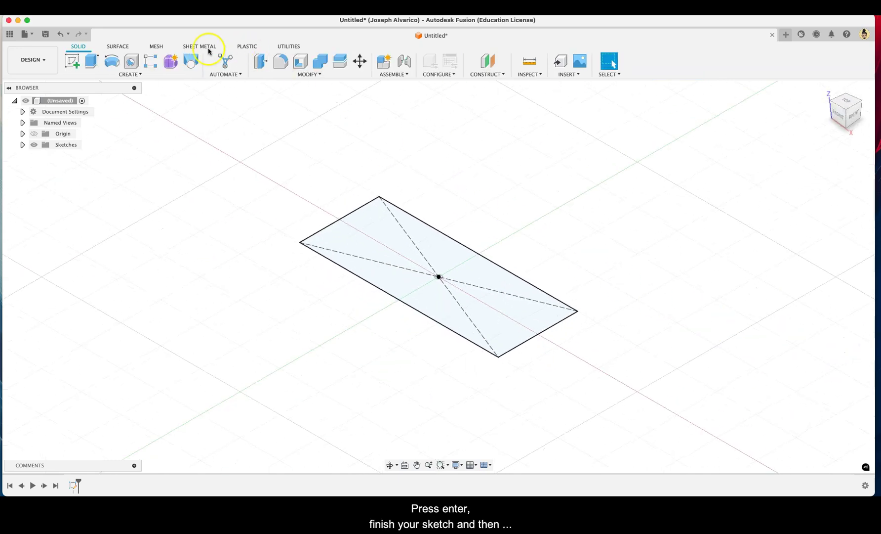
# Step: Extrude the rectangle profile 3 in upward as a new body
pyautogui.click(91, 60)
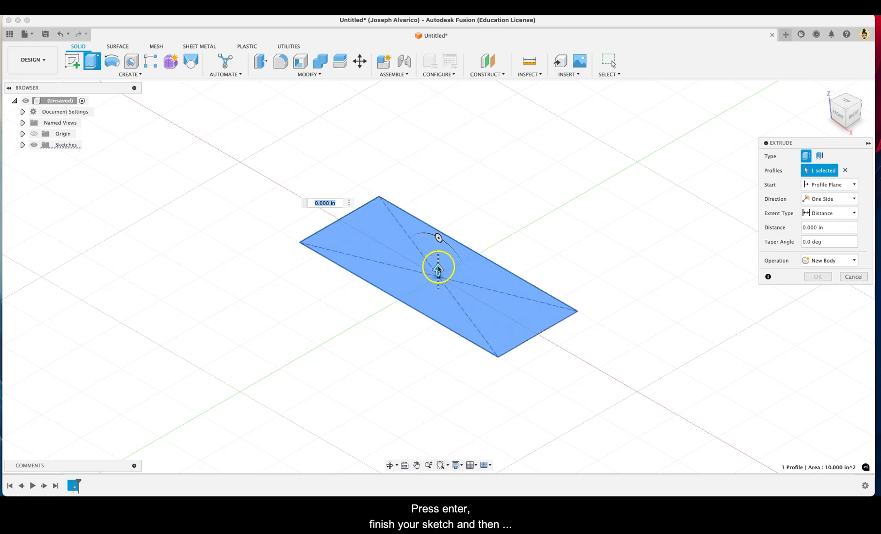
pyautogui.moveTo(437, 244); pyautogui.dragTo(437, 168)
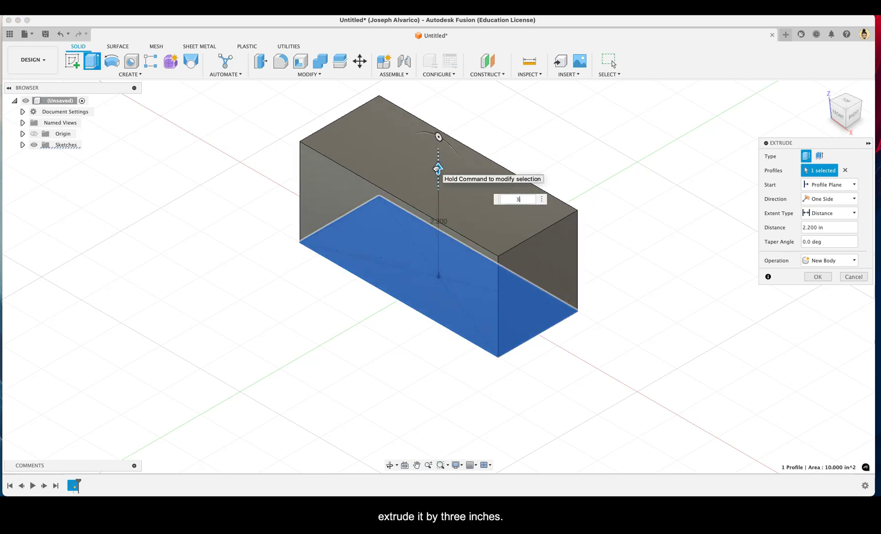
pyautogui.write('3')
pyautogui.press('Return')
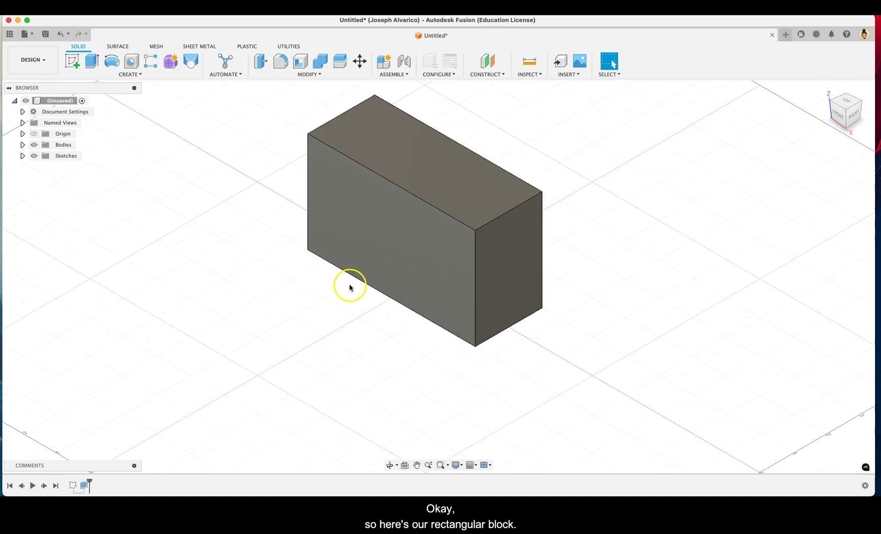
# Step: Start a hole on the block's top face, near the short edge at its far-left end
pyautogui.moveTo(350, 286); pyautogui.dragTo(271, 331, button='middle')
pyautogui.scroll(-1, 184, 209)
pyautogui.scroll(1, 189, 213)
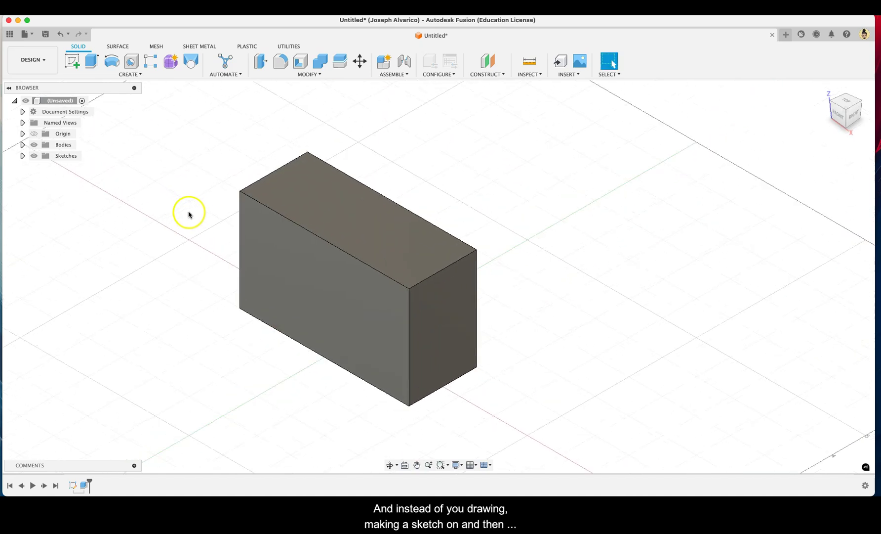
pyautogui.scroll(1, 188, 213)
pyautogui.scroll(-1, 189, 213)
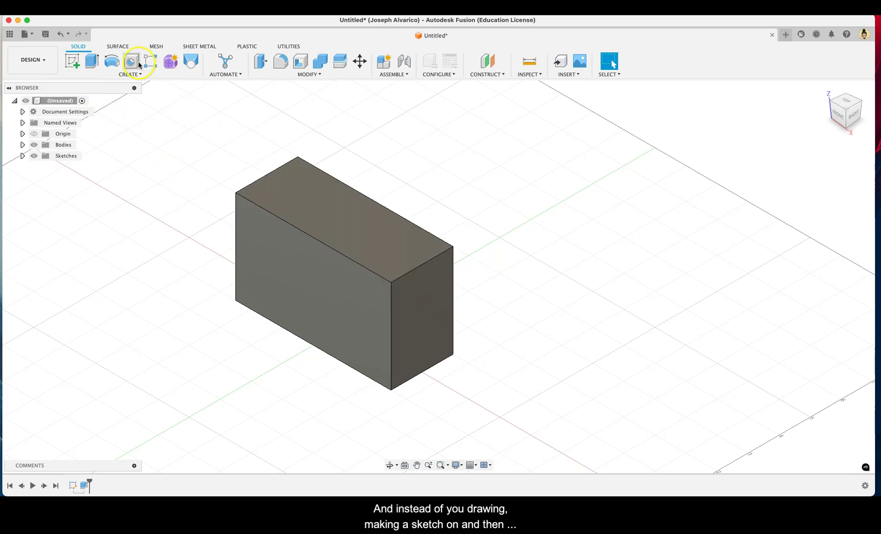
pyautogui.scroll(3, 171, 190)
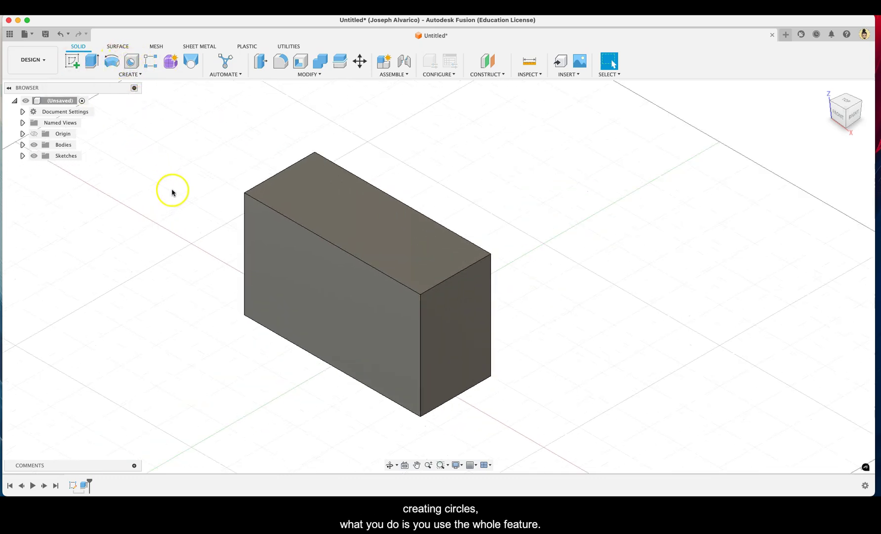
pyautogui.click(130, 65)
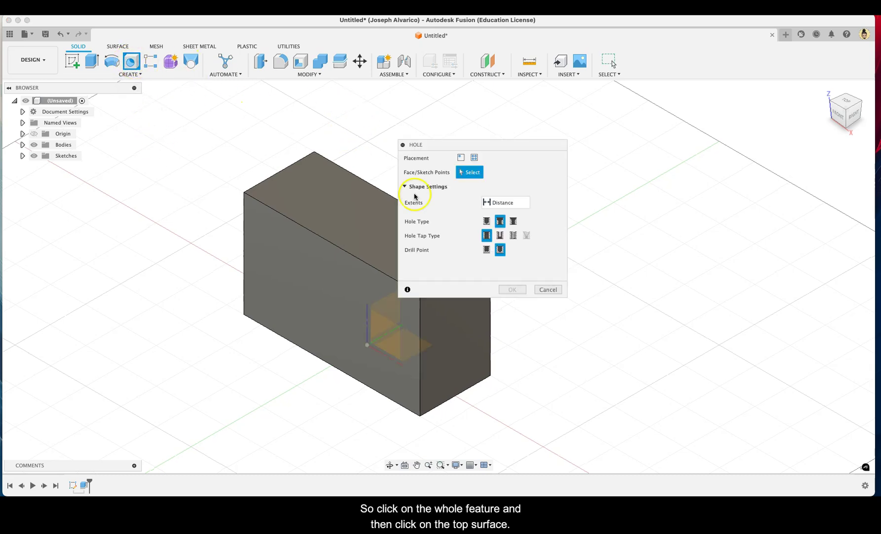
pyautogui.click(314, 192)
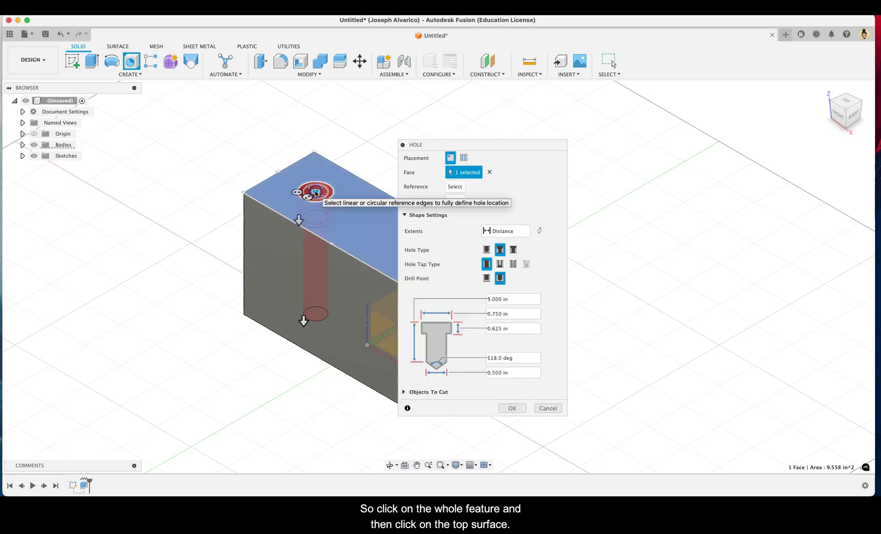
pyautogui.moveTo(496, 142); pyautogui.dragTo(586, 116)
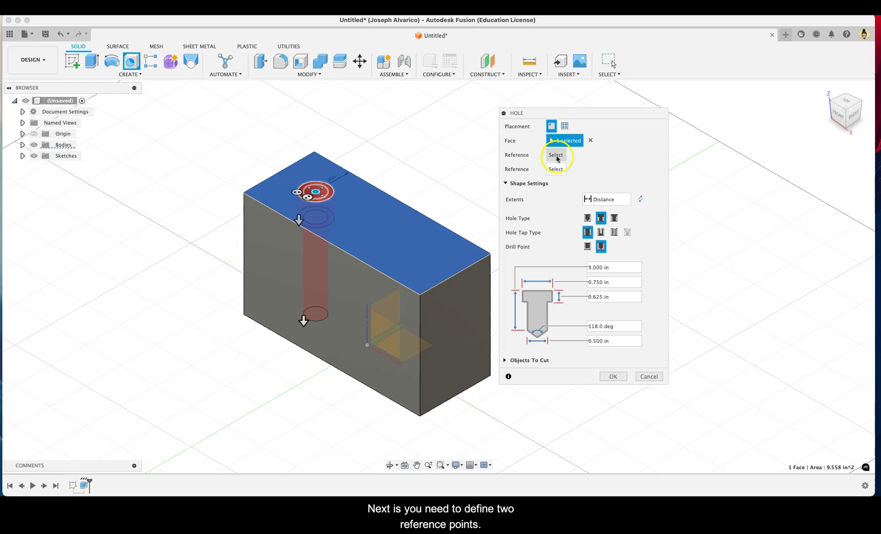
# Step: Locate the hole 1 in from the top face's rear long edge and 1 in from its left short edge
pyautogui.click(343, 169)
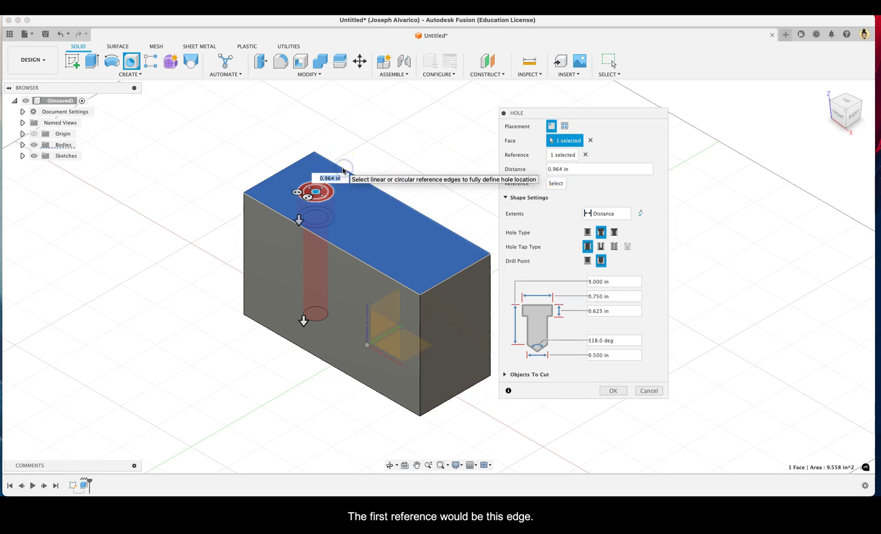
pyautogui.write('1')
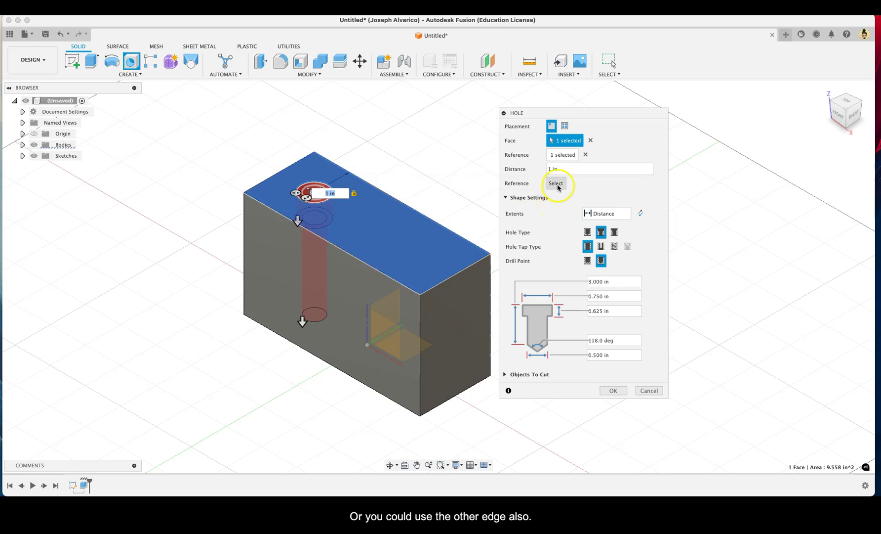
pyautogui.click(285, 171)
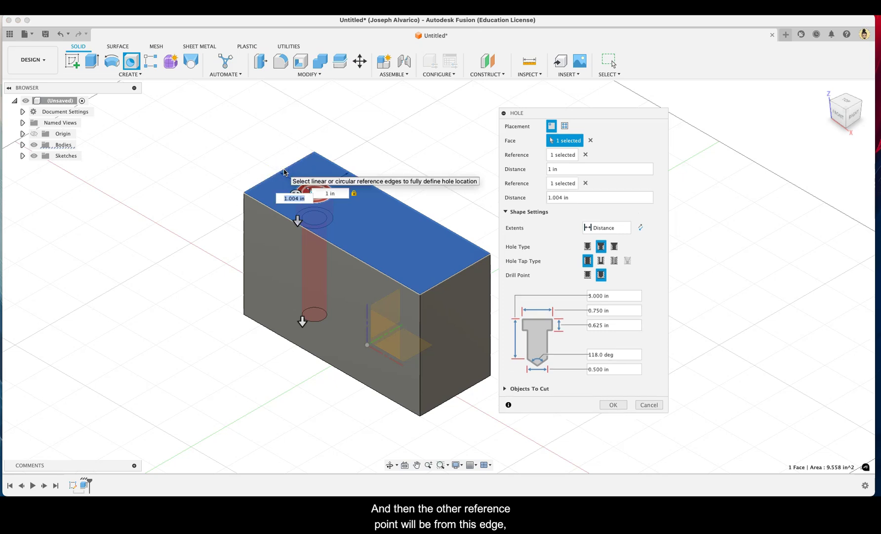
pyautogui.press('Return')
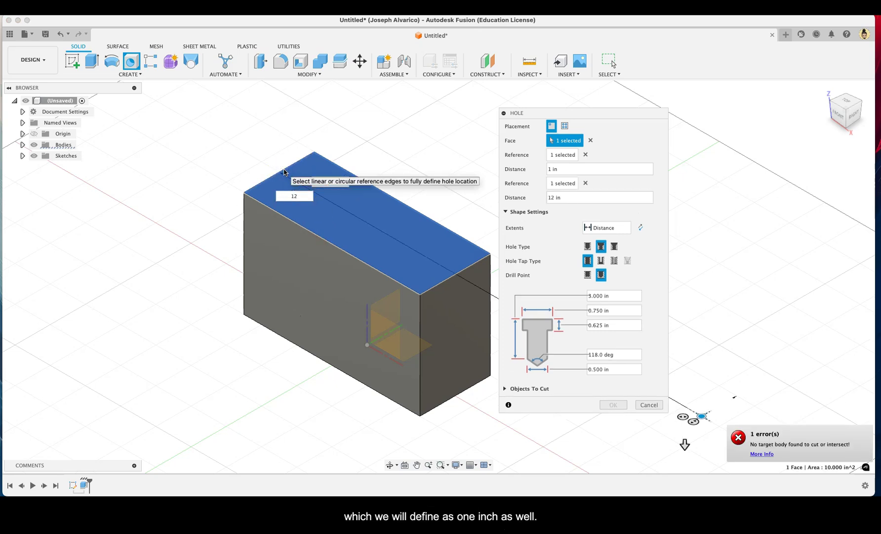
pyautogui.write('1')
pyautogui.press('Return')
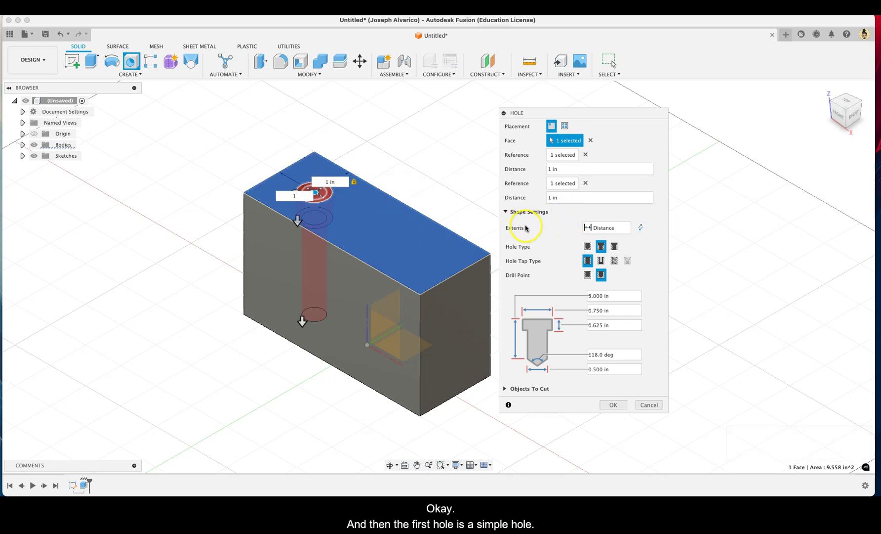
# Step: Make it a simple hole with its extents set to All and create it
pyautogui.click(588, 247)
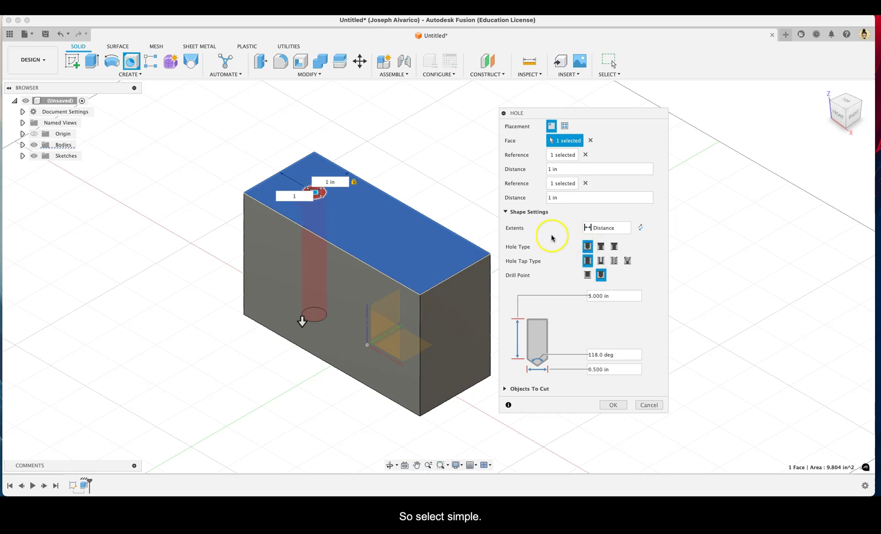
pyautogui.click(618, 229)
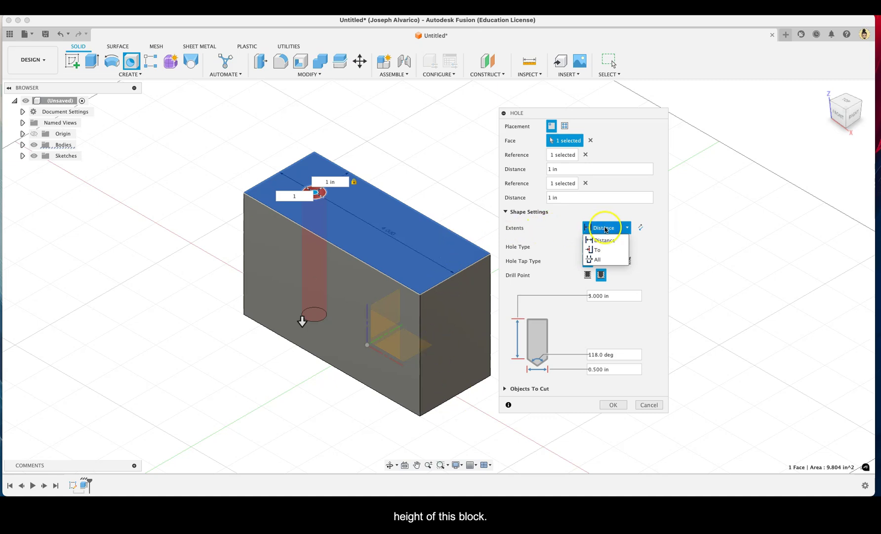
pyautogui.click(602, 260)
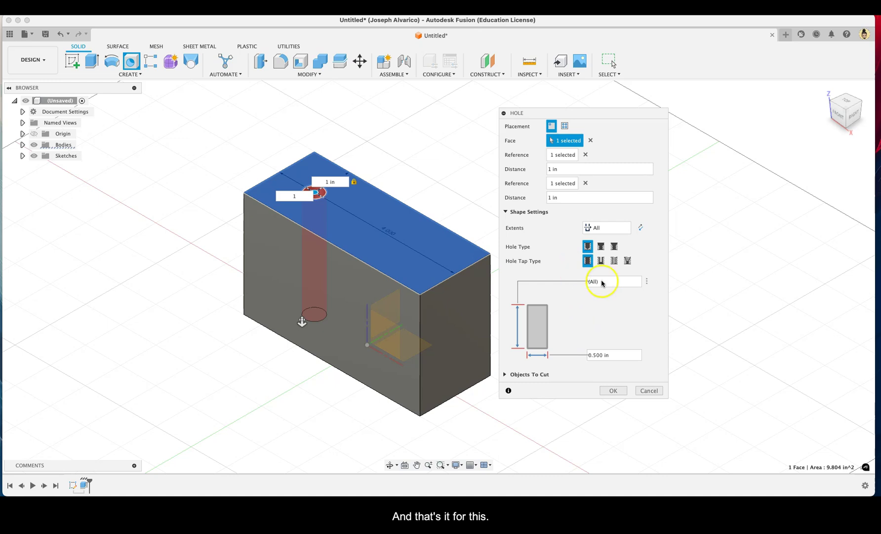
pyautogui.click(614, 390)
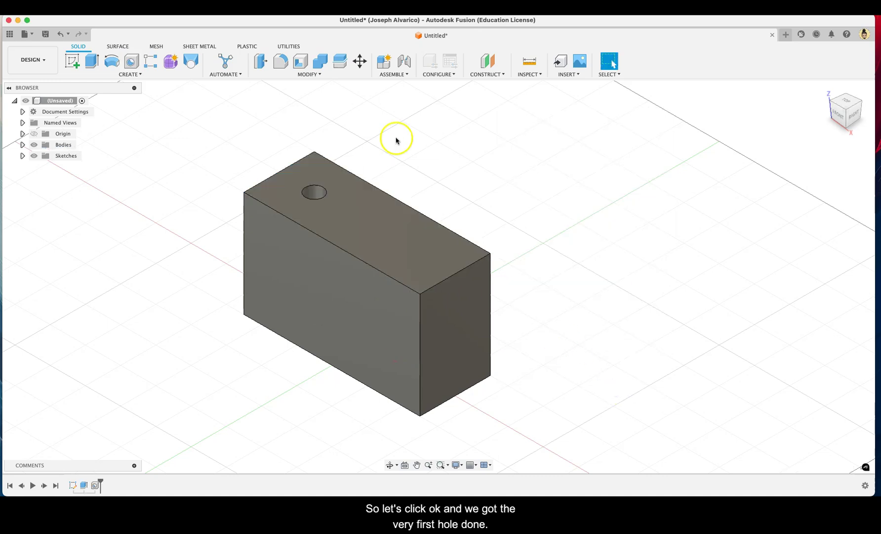
# Step: Place a second hole on the top face, 2 in from the left short edge and 1 in from the rear long edge, keeping Distance extents
pyautogui.click(131, 62)
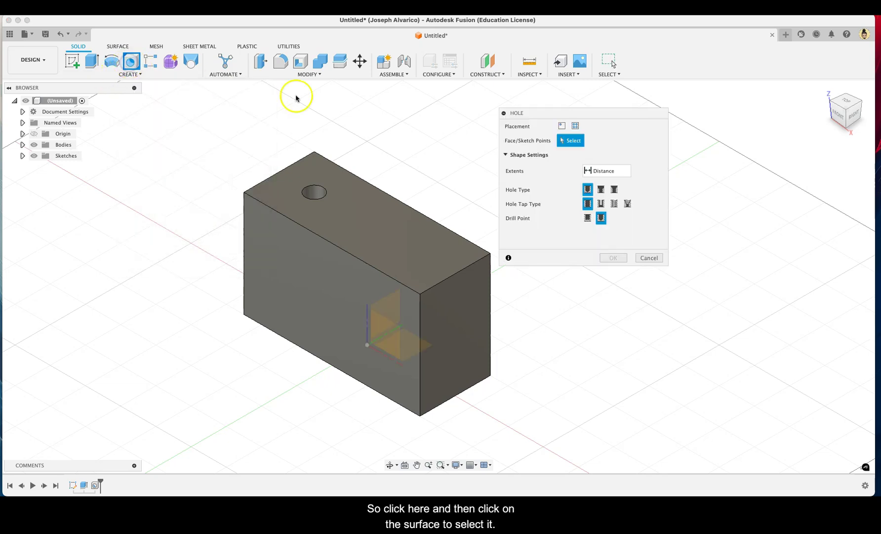
pyautogui.click(348, 213)
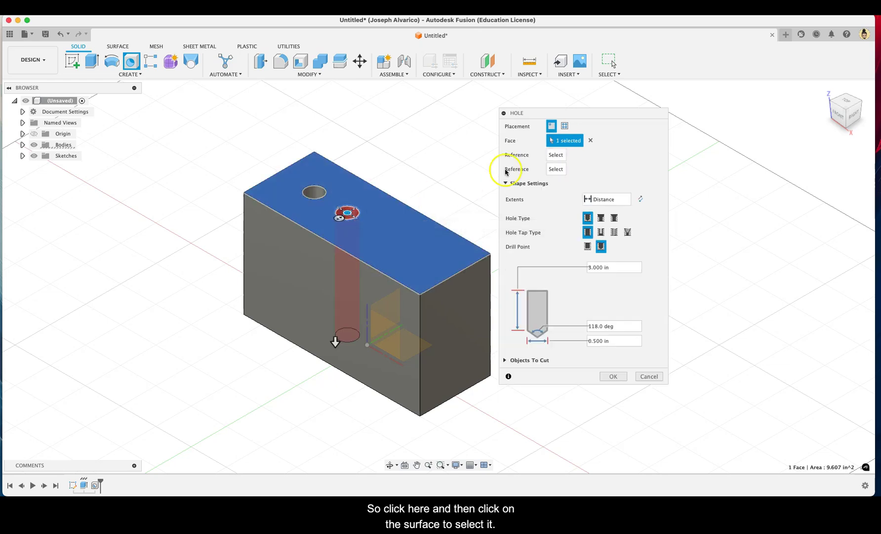
pyautogui.click(556, 155)
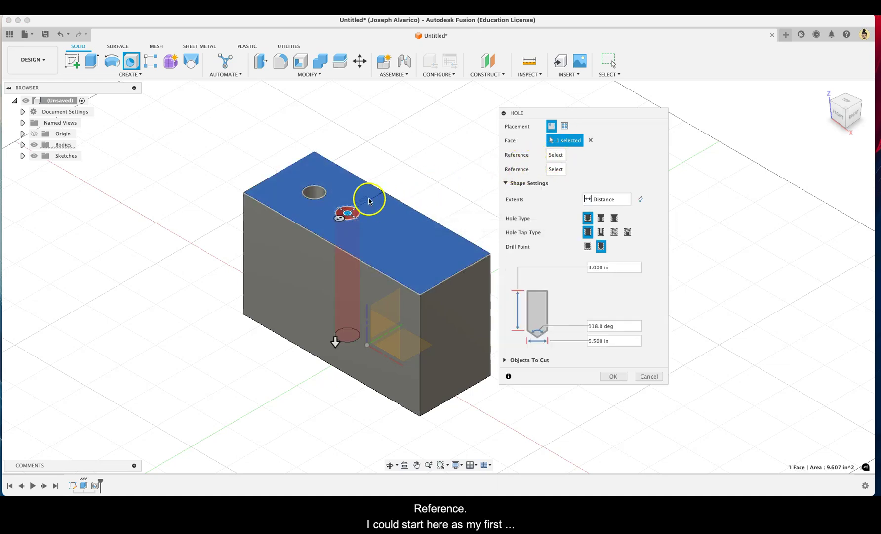
pyautogui.click(285, 174)
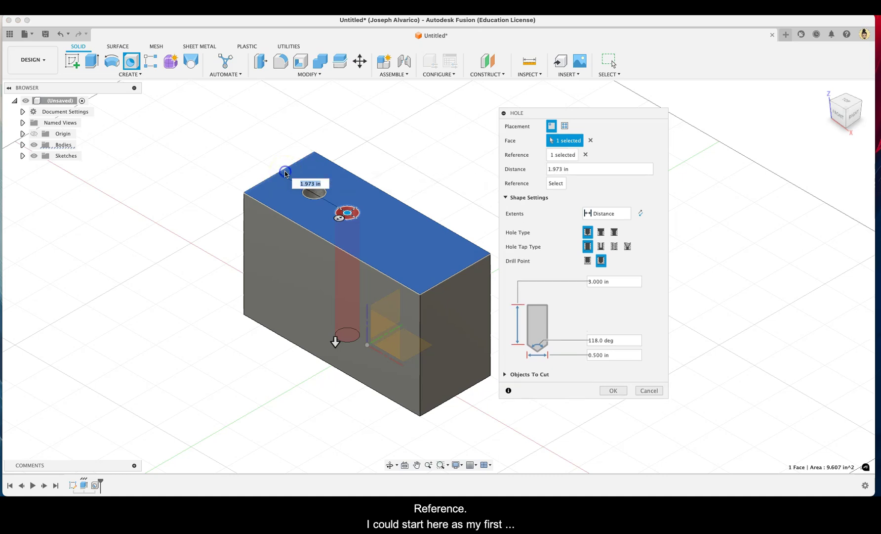
pyautogui.write('2')
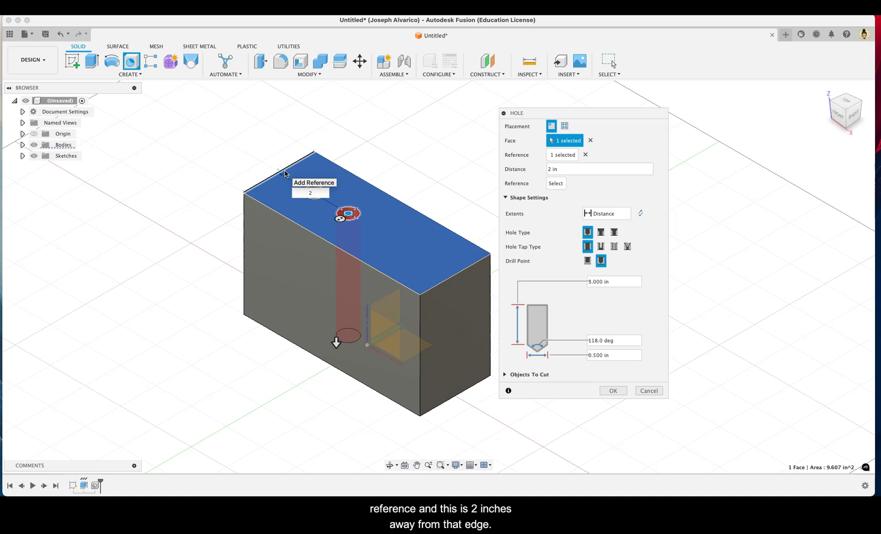
pyautogui.click(380, 192)
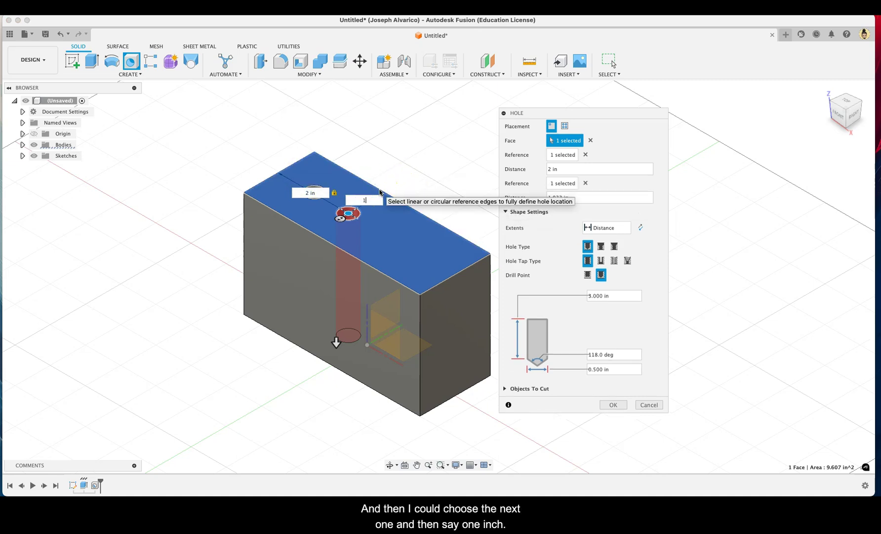
pyautogui.press('Return')
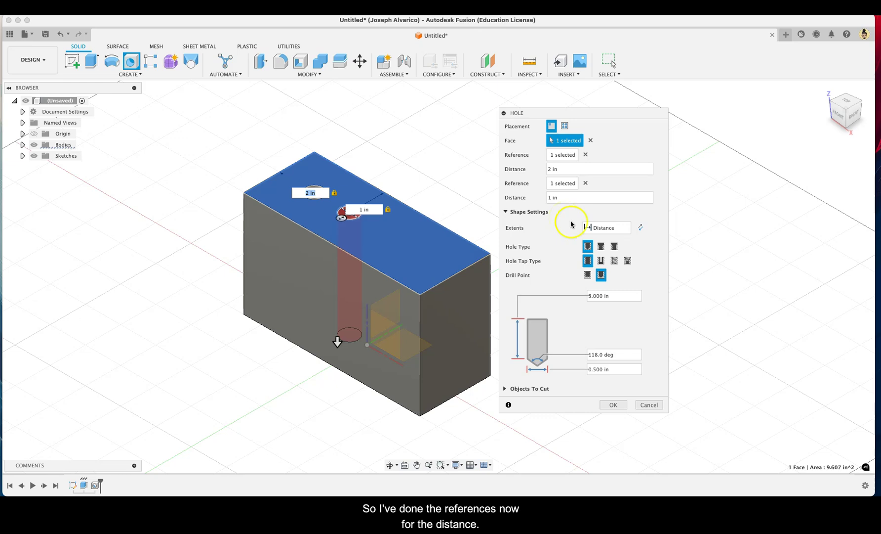
pyautogui.click(628, 229)
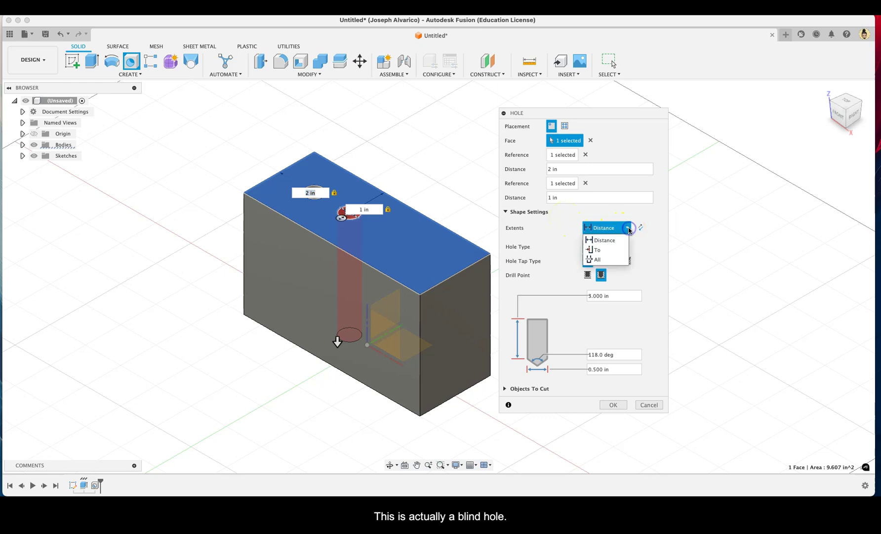
pyautogui.click(635, 222)
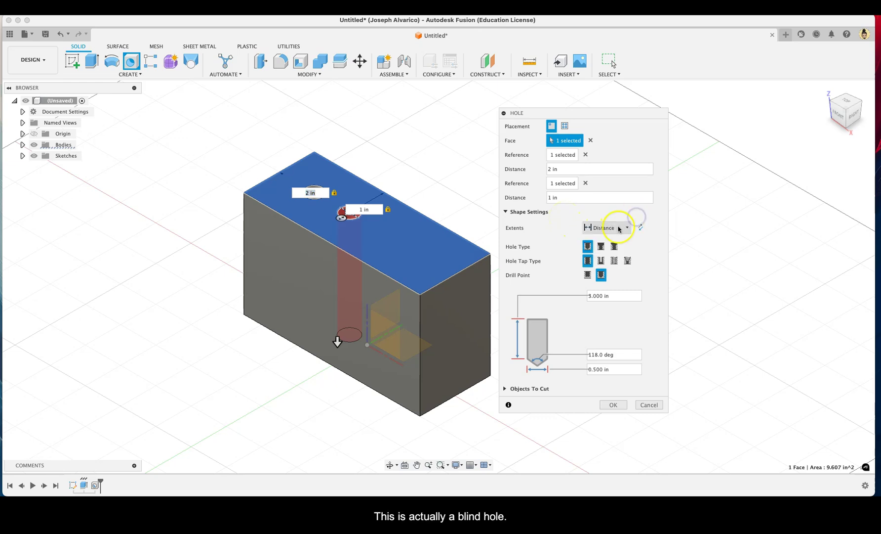
# Step: Make the second hole a counterbore, keeping Distance extents, with a counterbore diameter of 0.75 in
pyautogui.click(626, 227)
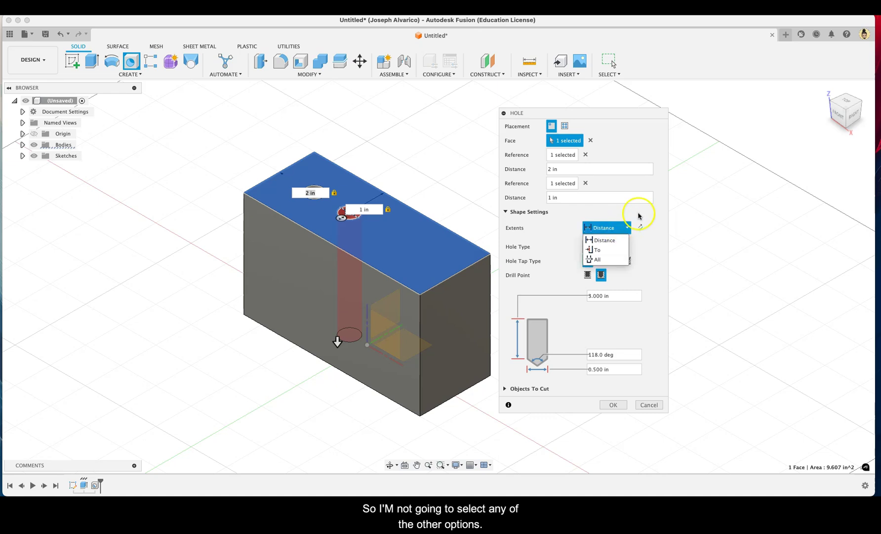
pyautogui.click(639, 215)
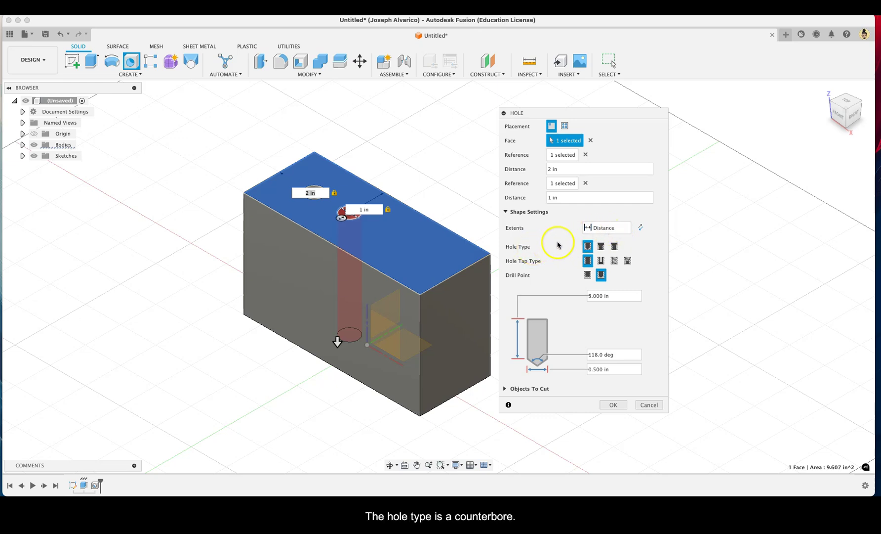
pyautogui.click(601, 246)
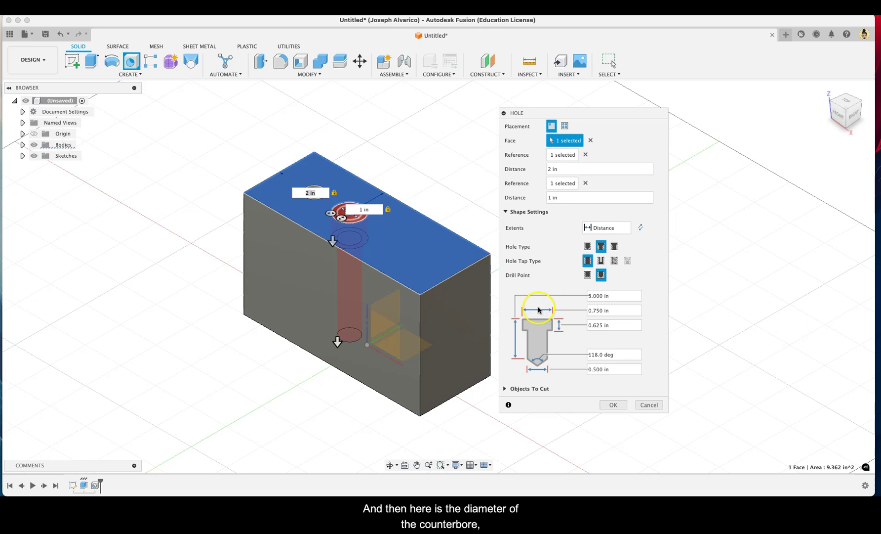
pyautogui.click(603, 311)
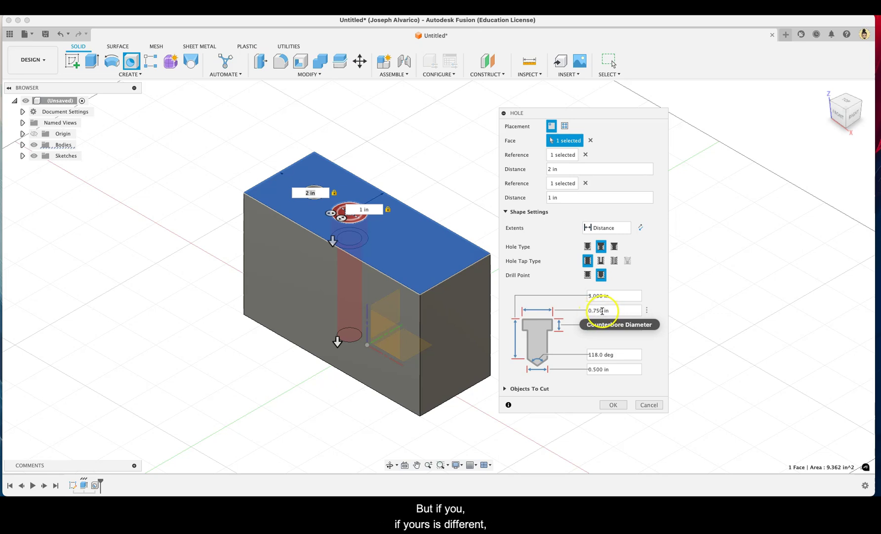
pyautogui.press('BackSpace')
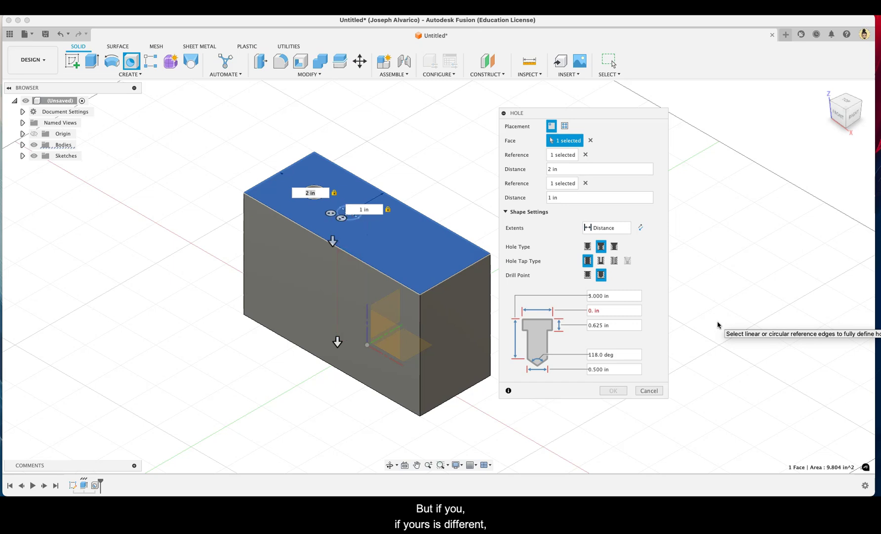
pyautogui.write('75')
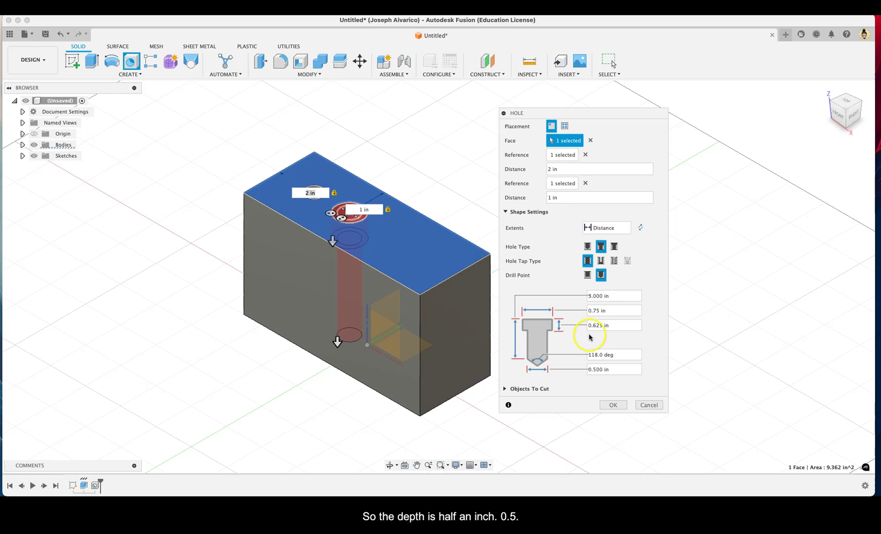
# Step: Set the second hole's counterbore depth to 0.5 in and its overall depth to 2 in
pyautogui.click(602, 327)
pyautogui.write('5')
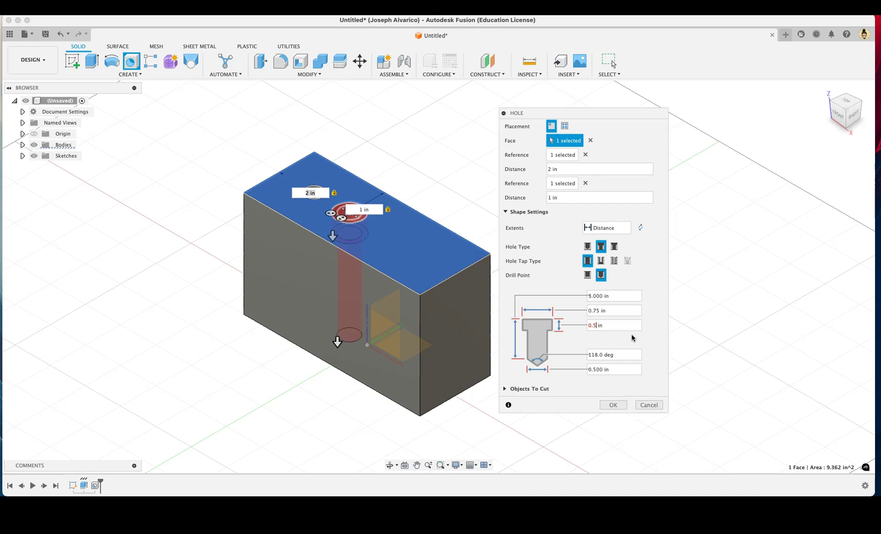
pyautogui.click(627, 324)
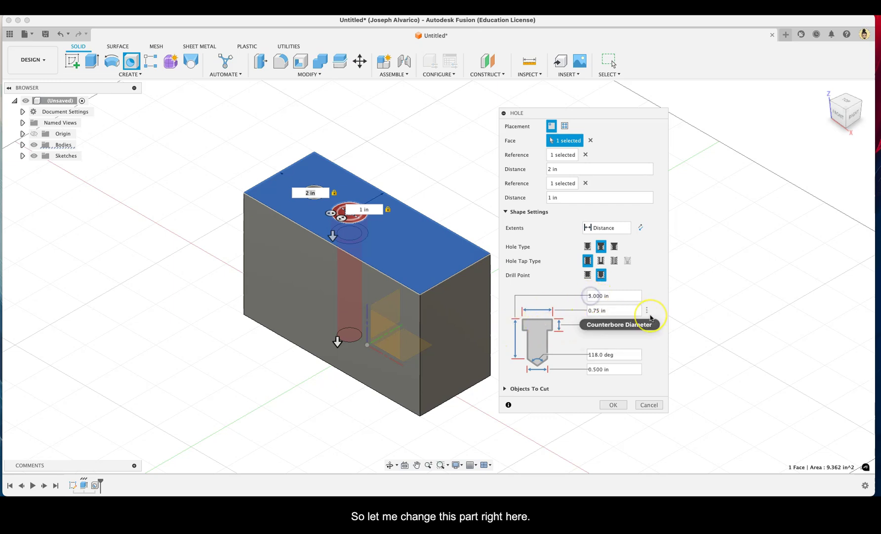
pyautogui.press('BackSpace')
pyautogui.write('2')
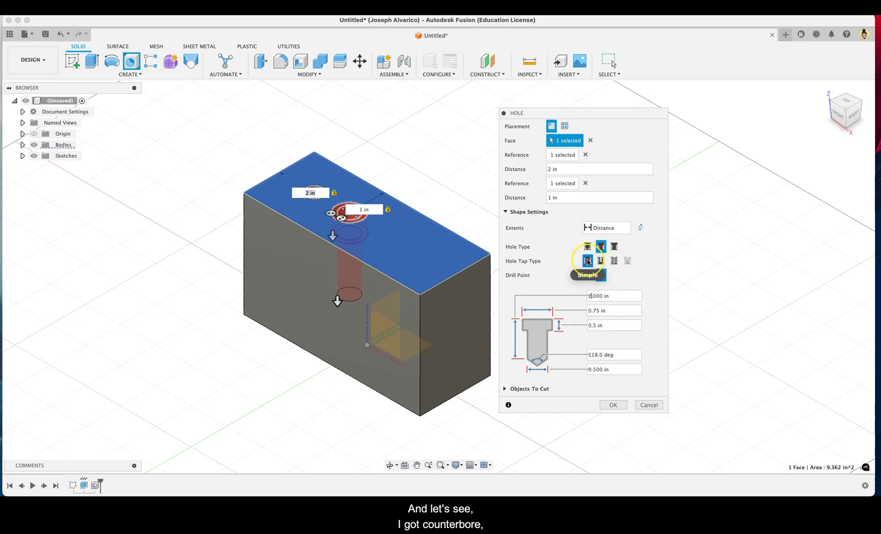
pyautogui.click(625, 293)
# Step: Try the Tapped hole tap type on the counterbore hole and return it to Simple
pyautogui.click(588, 261)
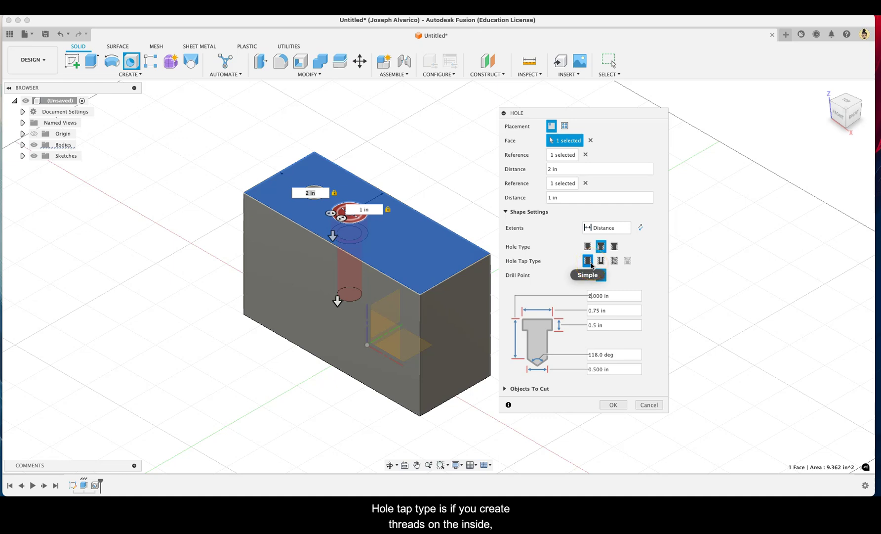
pyautogui.click(534, 328)
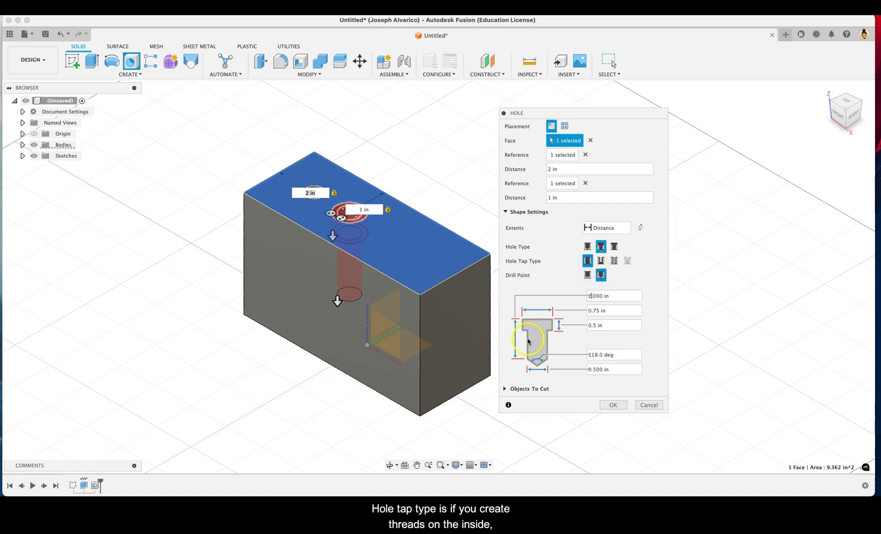
pyautogui.click(613, 262)
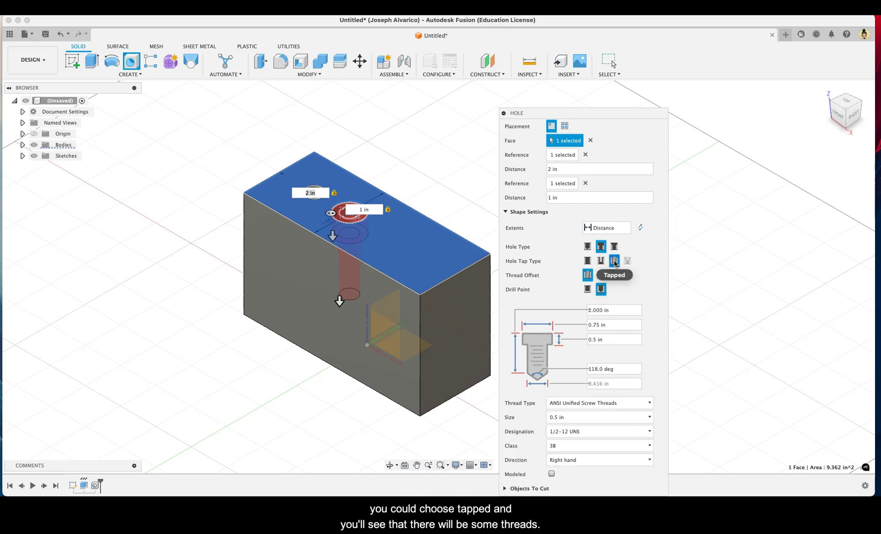
pyautogui.click(553, 340)
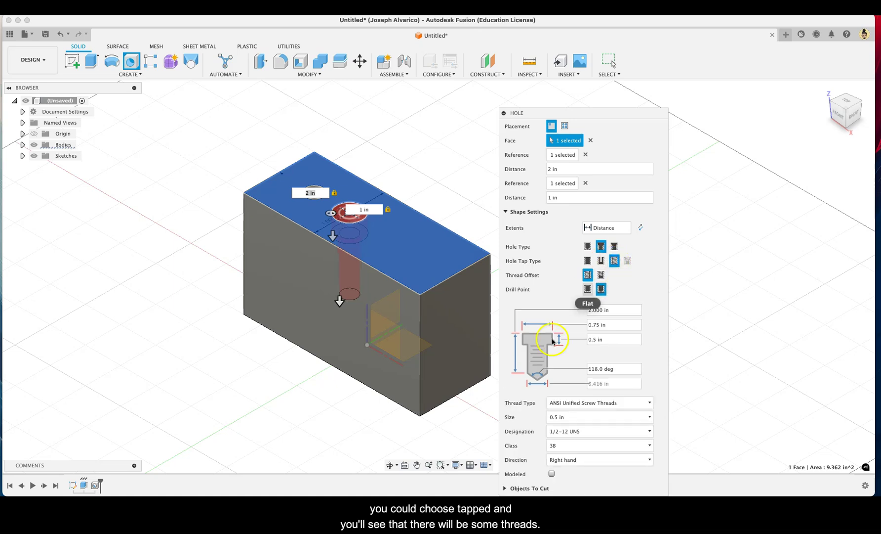
pyautogui.click(588, 261)
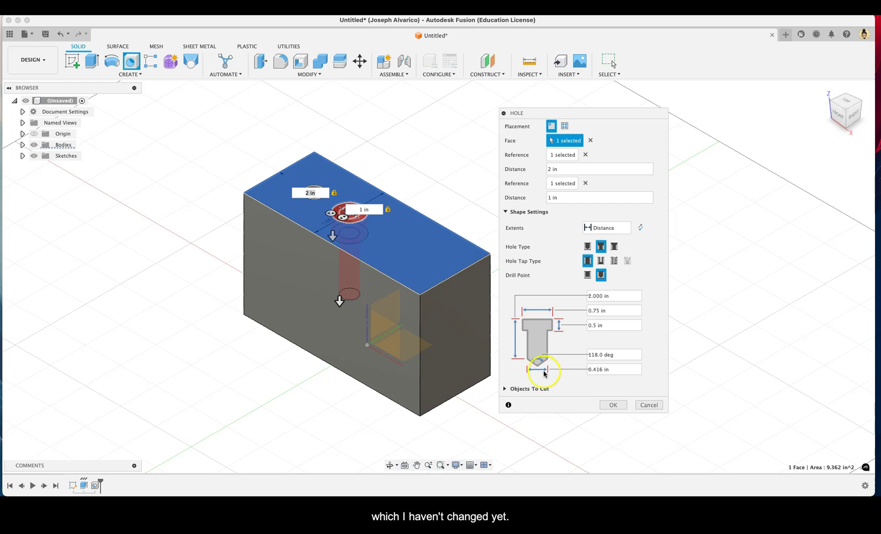
# Step: Set the counterbore hole's drill diameter to 0.375 in, leaving the other dimensions as they are
pyautogui.click(603, 369)
pyautogui.press('BackSpace')
pyautogui.press('BackSpace')
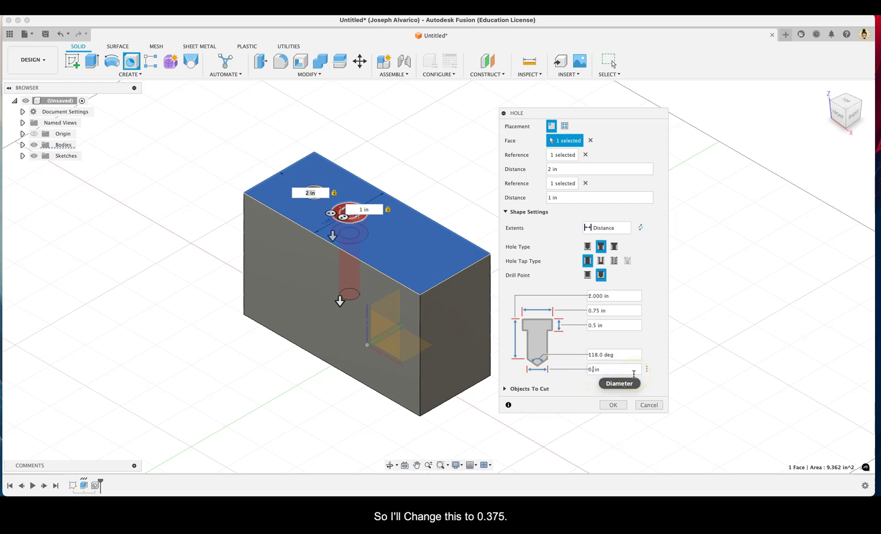
pyautogui.write('375')
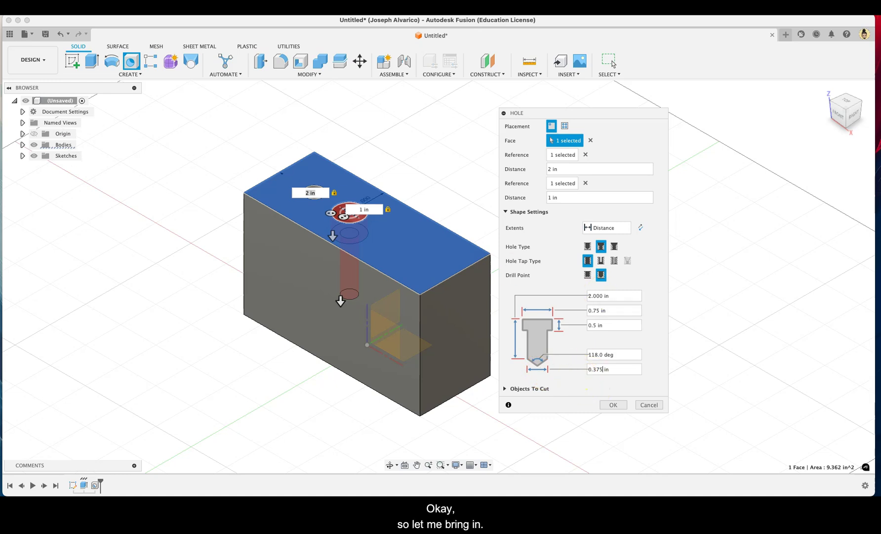
# Step: Switch to the "Making Holes in CAD" drawing, enlarge its dimensioned views in a narrower window without bookmarks, and move it aside
pyautogui.press('super+Tab')
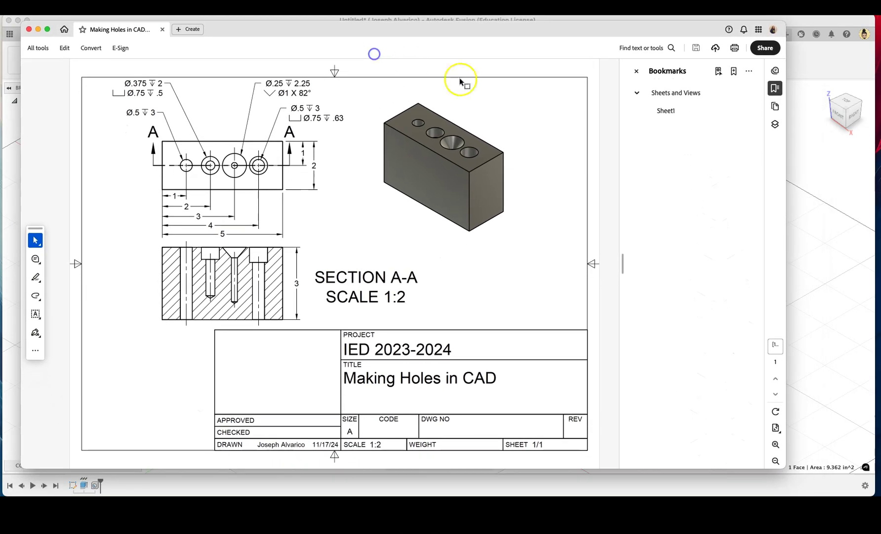
pyautogui.moveTo(679, 167); pyautogui.dragTo(431, 261)
pyautogui.click(291, 154)
pyautogui.keyDown('ctrl'); pyautogui.scroll(3, 246, 138); pyautogui.keyUp('ctrl')
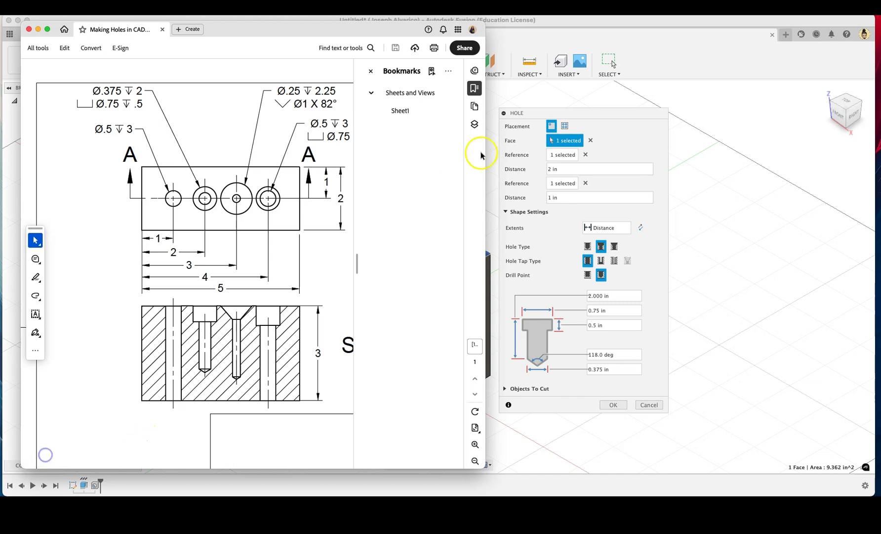
pyautogui.click(371, 71)
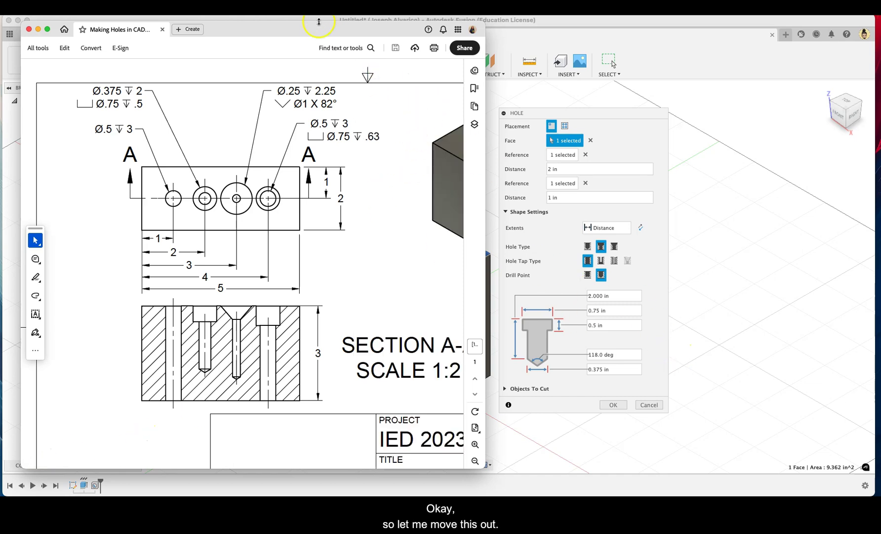
pyautogui.moveTo(318, 22); pyautogui.dragTo(104, 49)
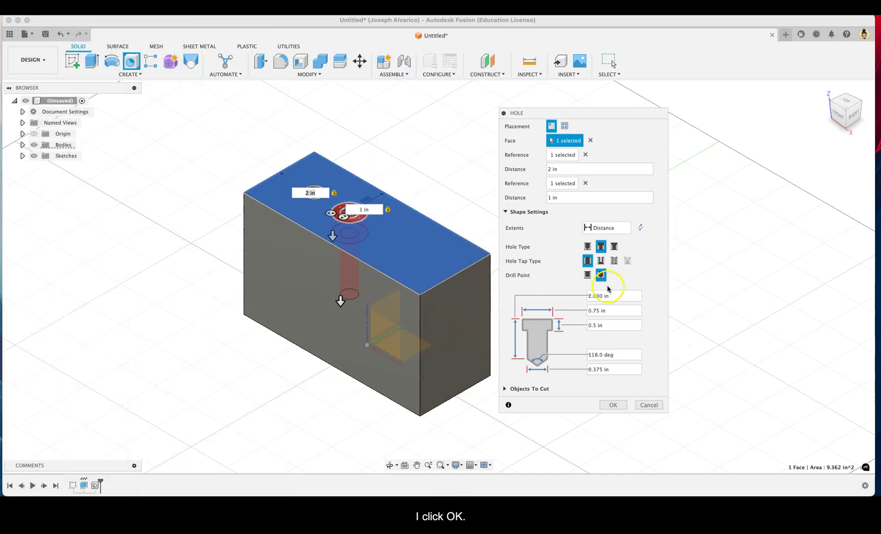
# Step: Create the counterbore hole and inspect it on the block's top face
pyautogui.click(613, 404)
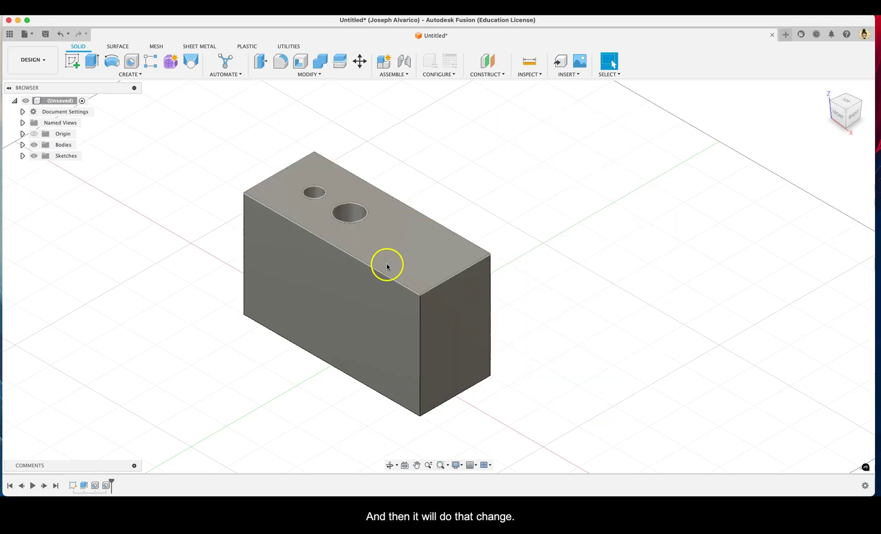
pyautogui.keyDown('shift'); pyautogui.moveTo(450, 224); pyautogui.dragTo(469, 218, button='middle'); pyautogui.keyUp('shift')
pyautogui.click(158, 109)
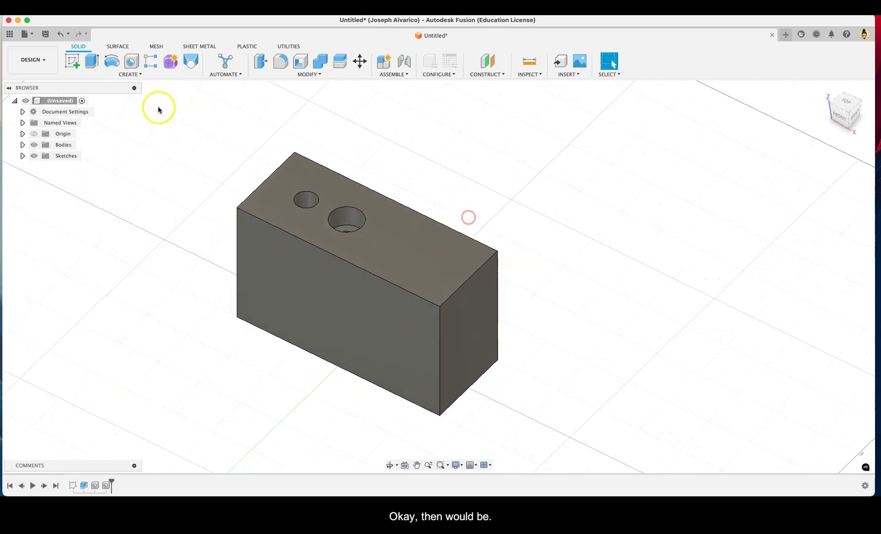
pyautogui.moveTo(572, 297); pyautogui.dragTo(722, 292, button='middle')
pyautogui.click(184, 120)
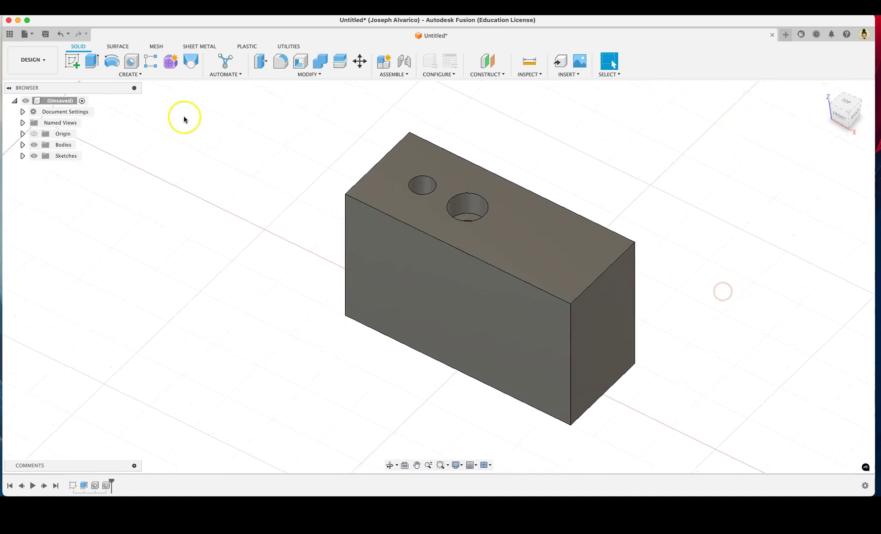
# Step: Position the drawing window beside the block with the hole callouts and section view readable
pyautogui.click(133, 55)
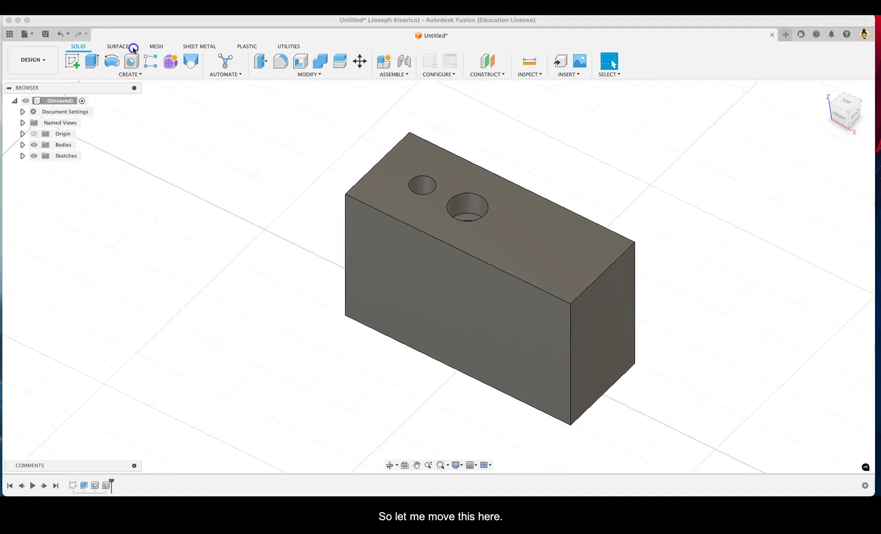
pyautogui.moveTo(1, 18)
pyautogui.mouseDown()
pyautogui.moveTo(206, 28)
pyautogui.moveTo(199, 38)
pyautogui.moveTo(154, 47)
pyautogui.mouseUp()
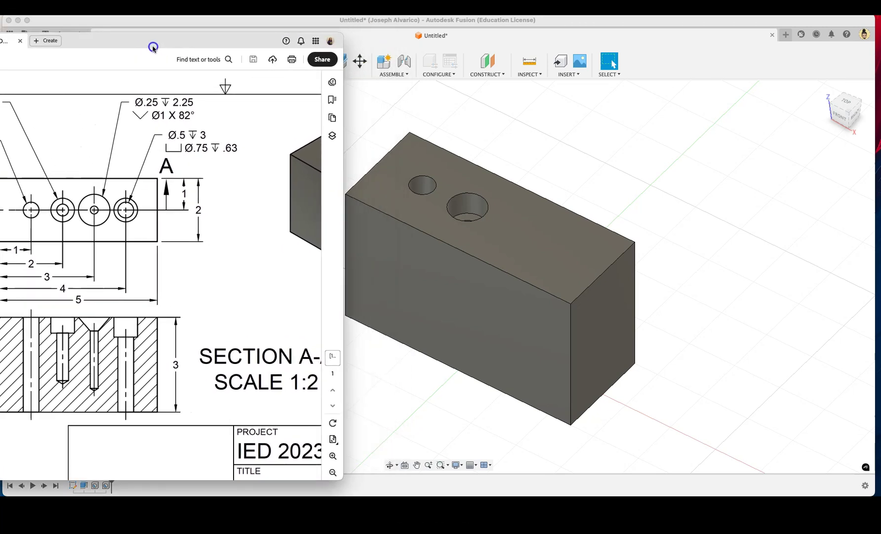
pyautogui.moveTo(212, 42); pyautogui.dragTo(222, 104)
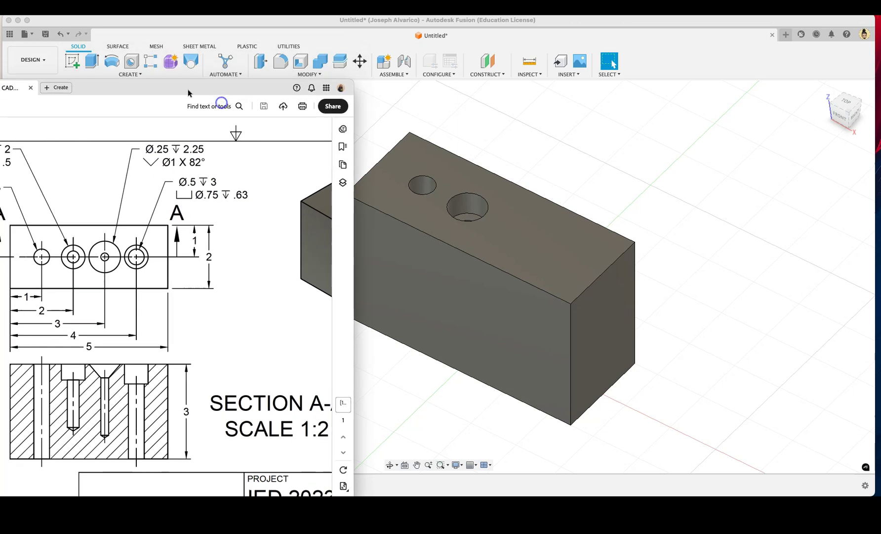
# Step: Place a third hole on the top face, 1 in from the rear long edge and 3 in from the left short edge
pyautogui.click(132, 61)
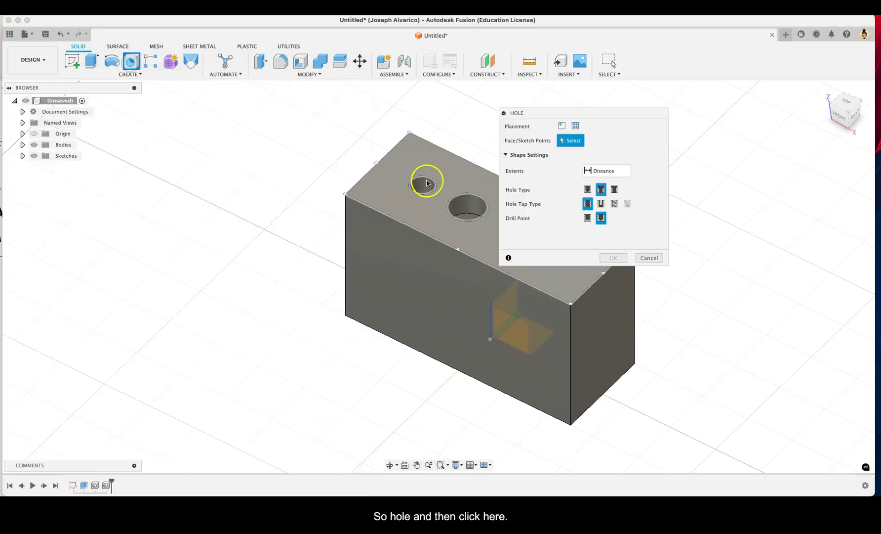
pyautogui.moveTo(655, 117); pyautogui.dragTo(683, 119)
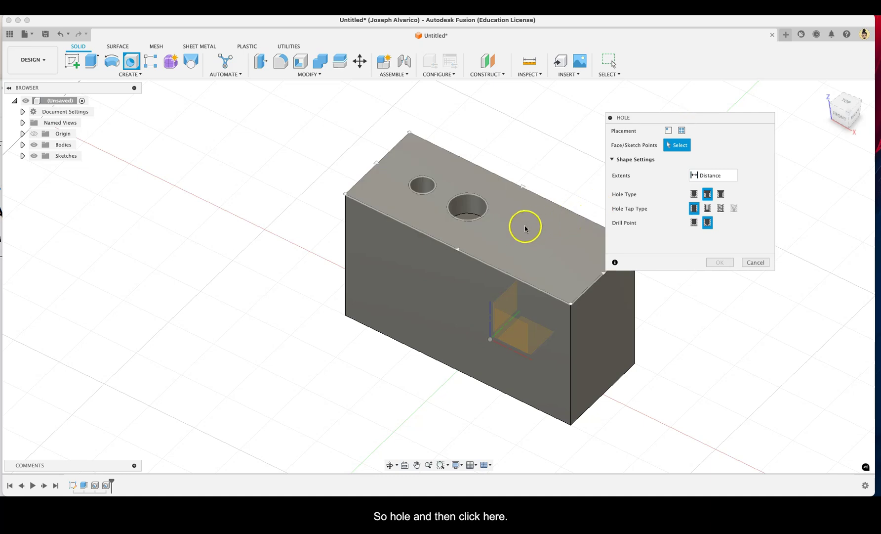
pyautogui.click(518, 230)
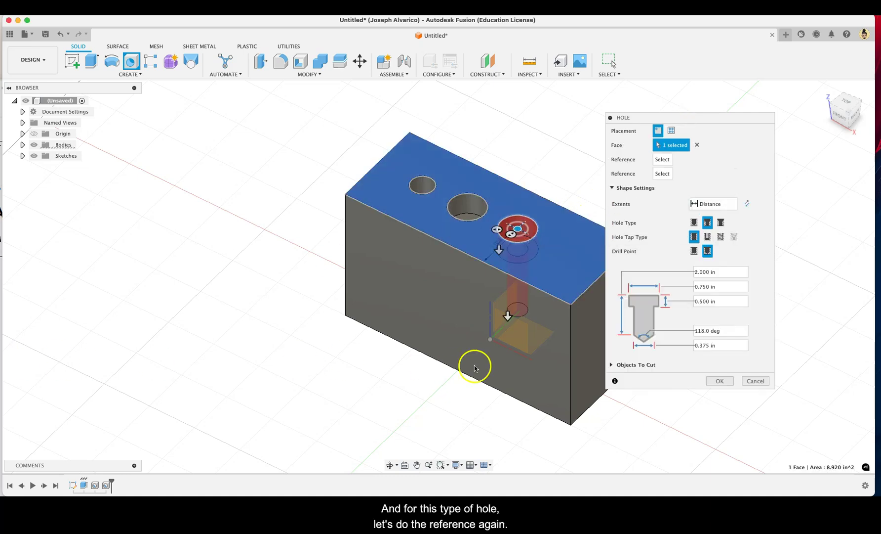
pyautogui.click(662, 160)
pyautogui.click(547, 199)
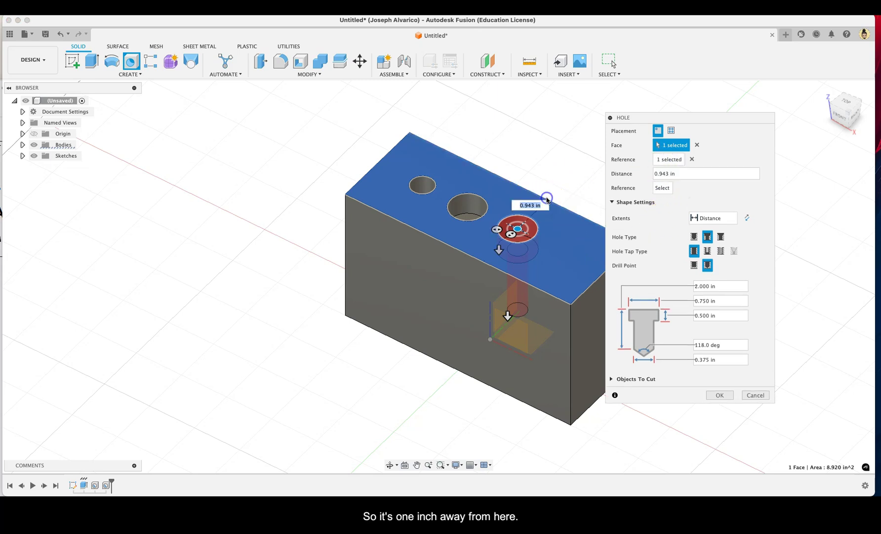
pyautogui.write('1')
pyautogui.press('Return')
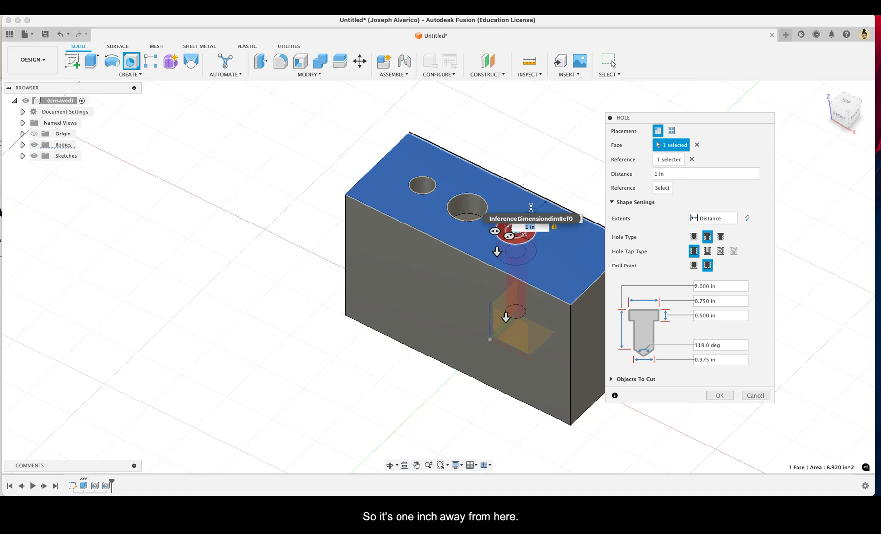
pyautogui.click(662, 188)
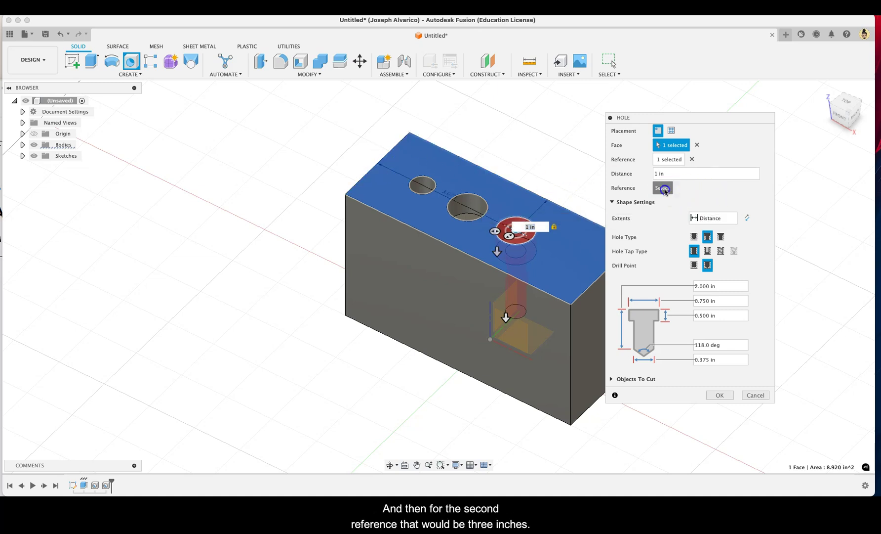
pyautogui.click(378, 162)
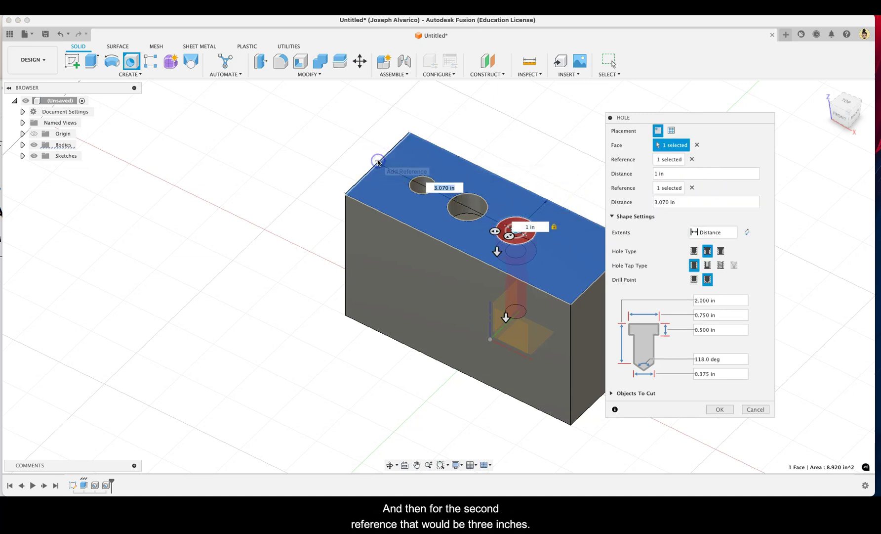
pyautogui.write('3')
pyautogui.press('Return')
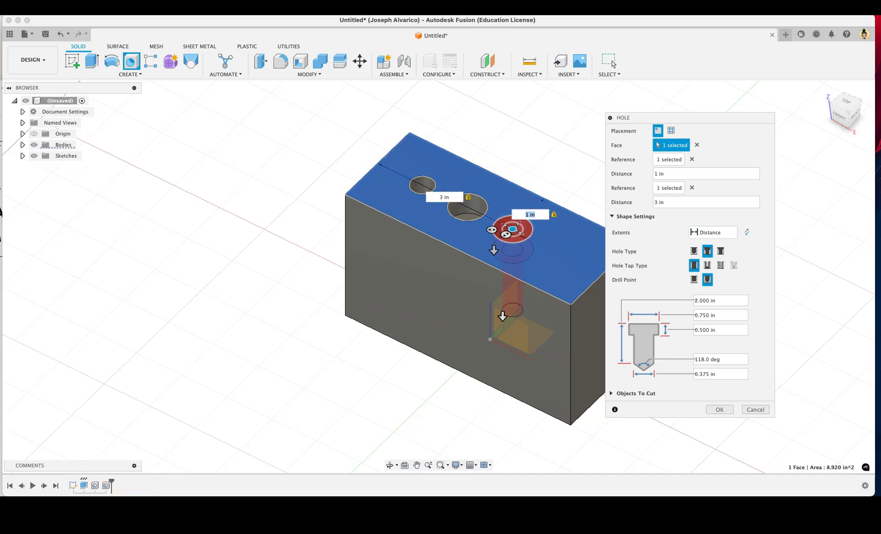
# Step: Make the third hole a countersink with a 1 in countersink diameter, following the drawing's callout
pyautogui.press('super+Tab')
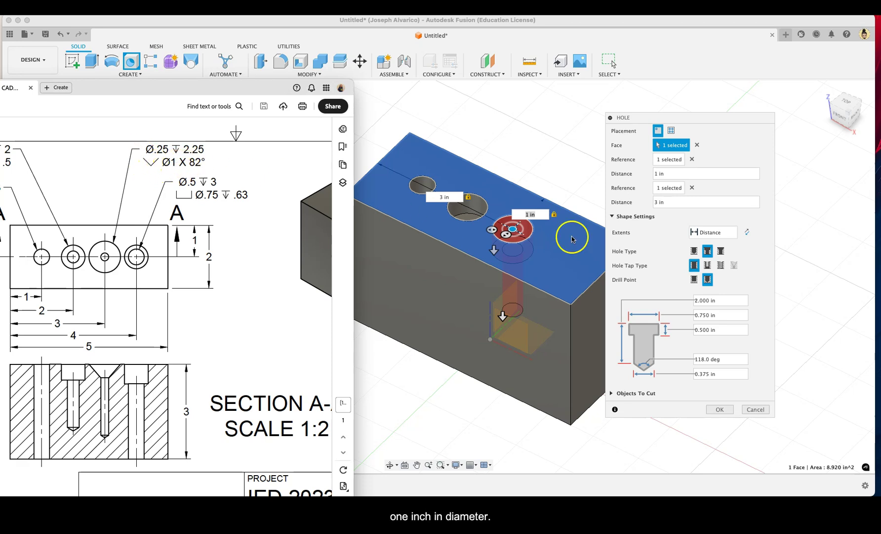
pyautogui.click(728, 253)
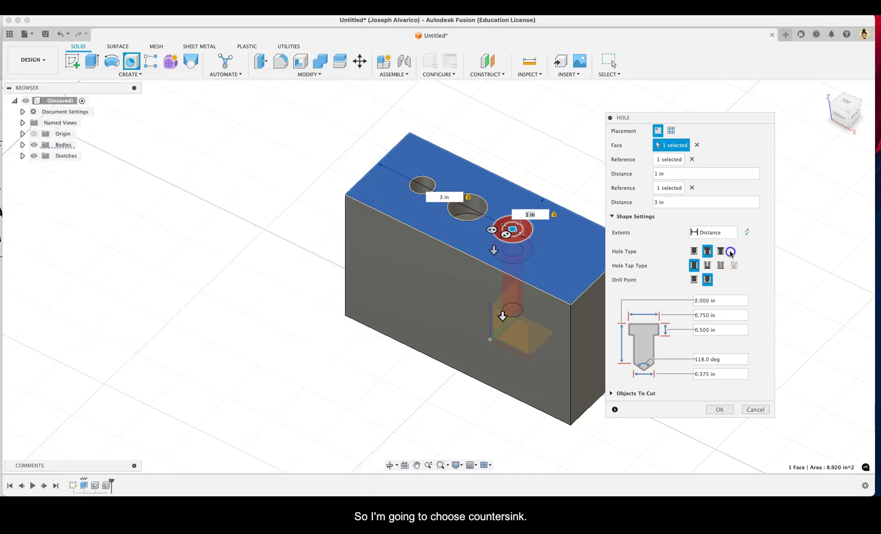
pyautogui.click(721, 252)
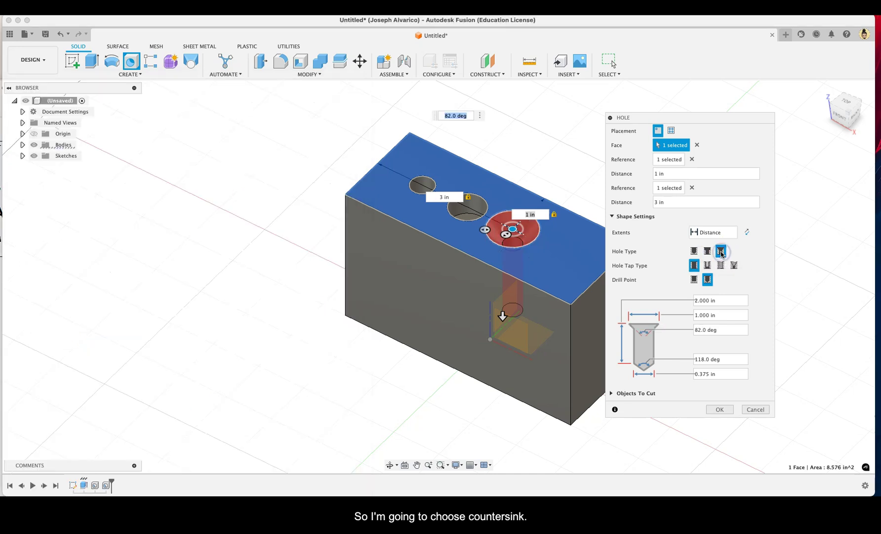
pyautogui.click(710, 315)
pyautogui.click(710, 315)
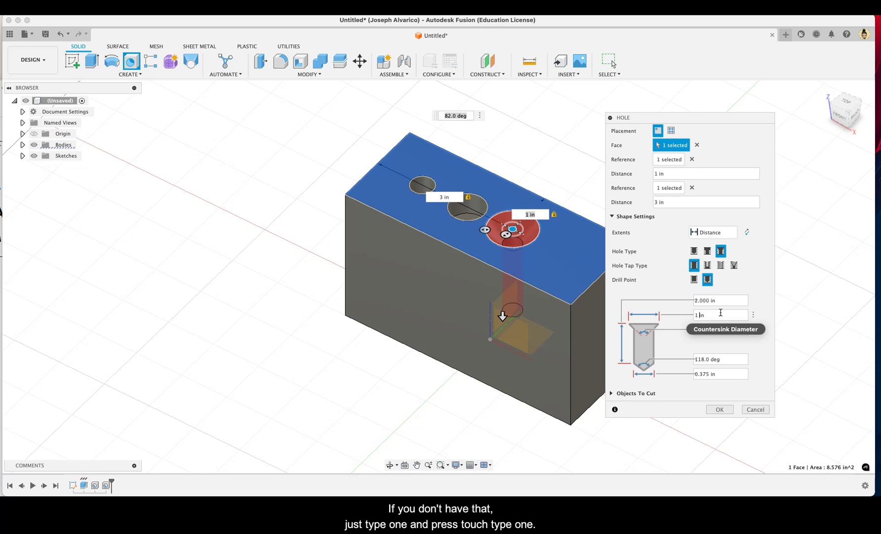
pyautogui.click(733, 299)
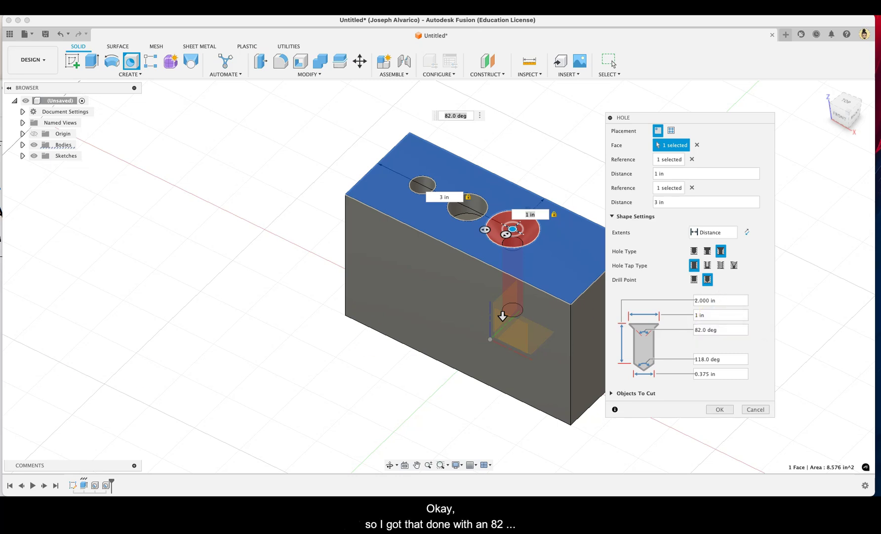
# Step: Set the countersink hole's drill diameter to 0.25 in and its depth to 2.25 in
pyautogui.press('super+Tab')
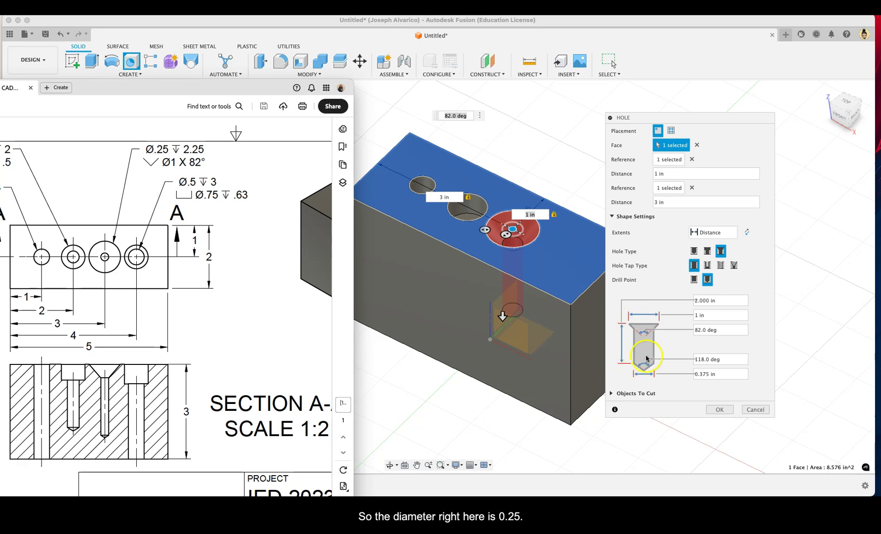
pyautogui.click(705, 374)
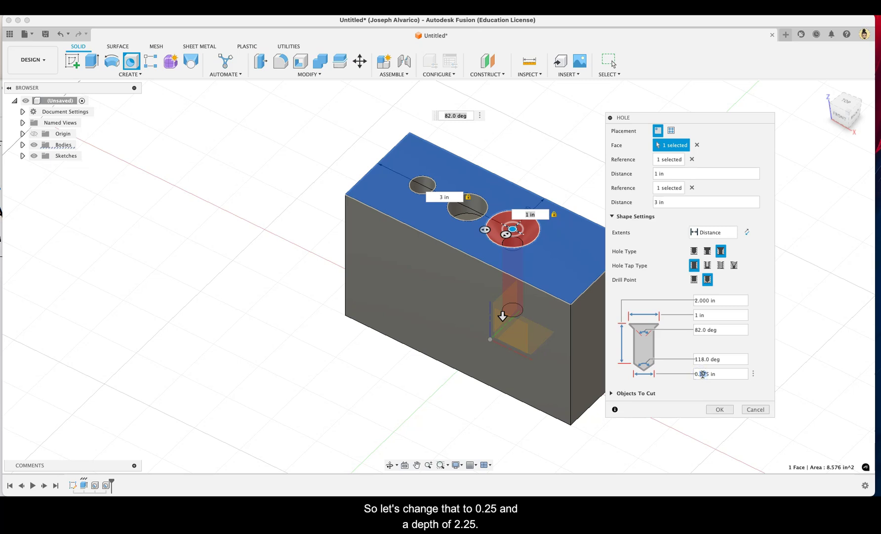
pyautogui.press('Return')
pyautogui.click(712, 300)
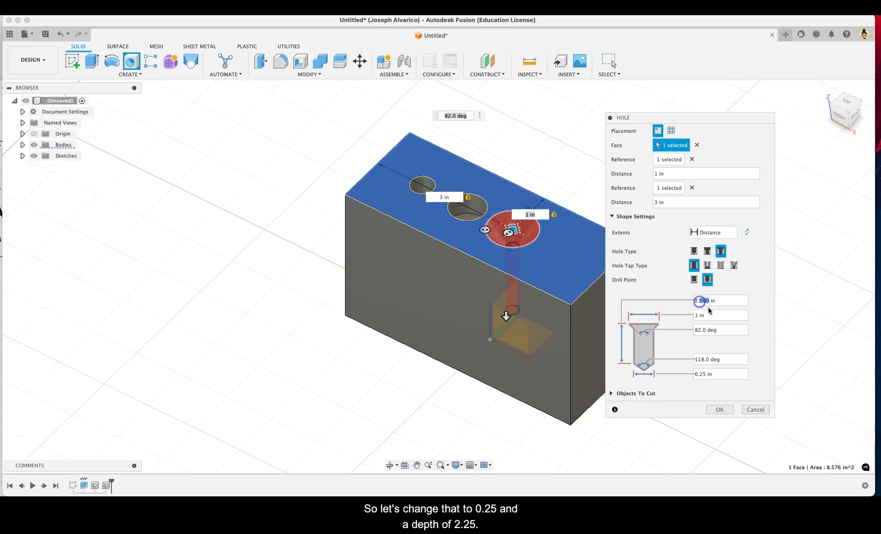
pyautogui.write('25')
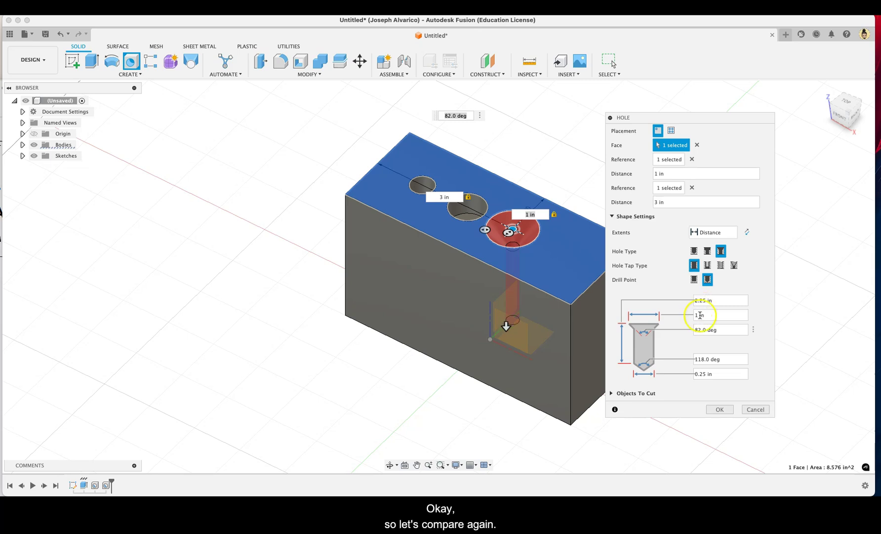
pyautogui.click(725, 317)
# Step: Check the countersink settings against the drawing, use an angled drill point, and create the hole
pyautogui.press('super+Tab')
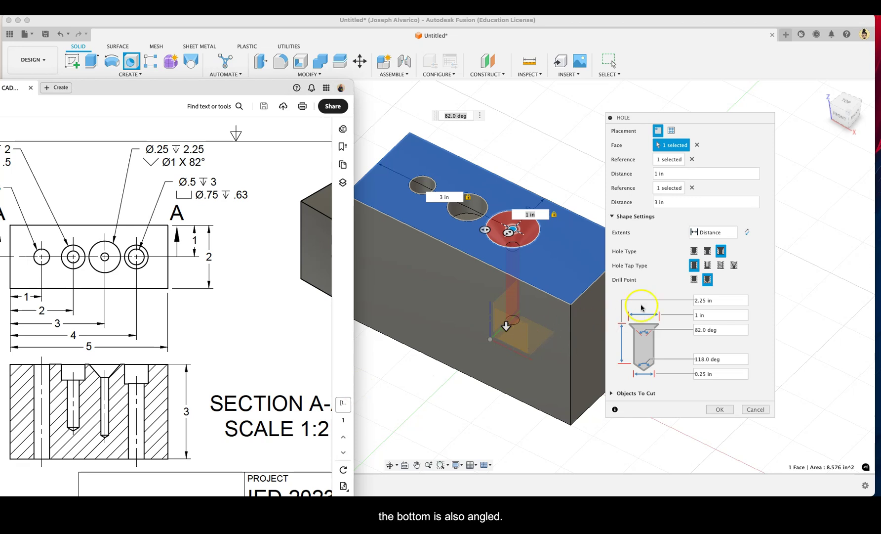
pyautogui.click(709, 280)
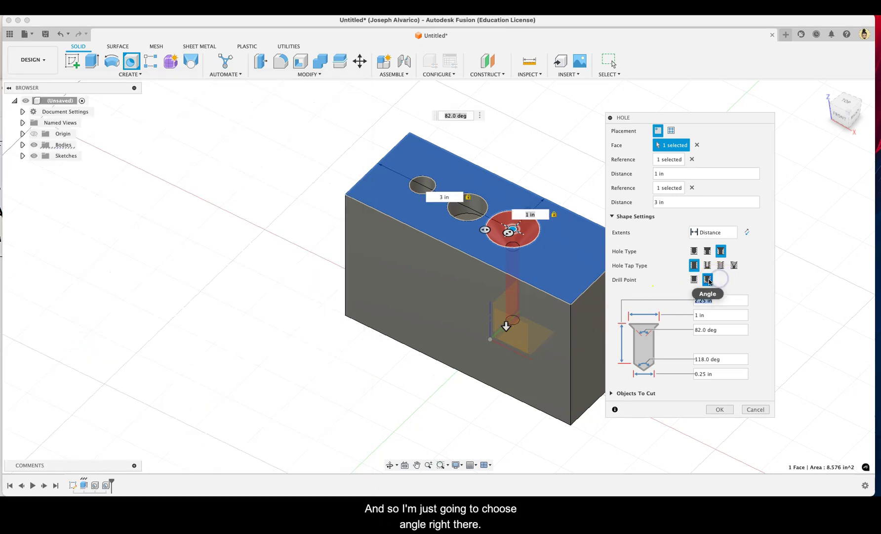
pyautogui.click(702, 267)
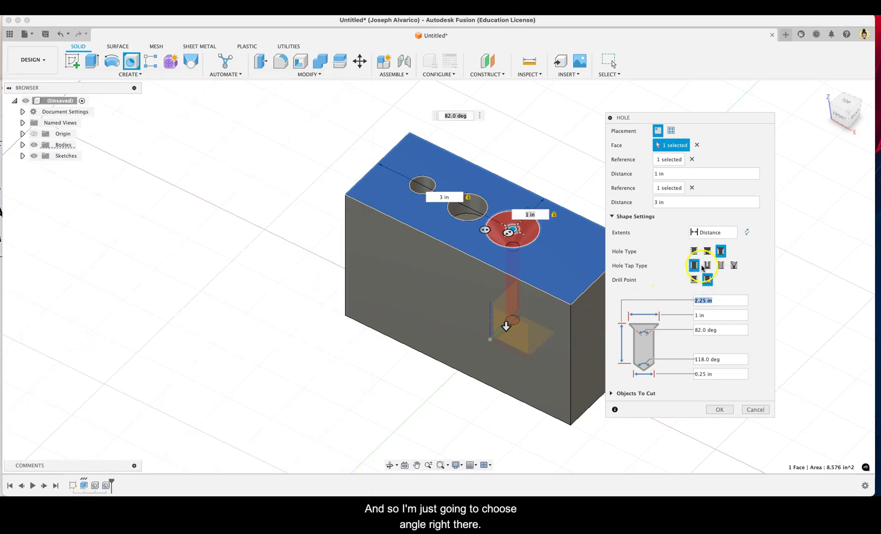
pyautogui.click(721, 408)
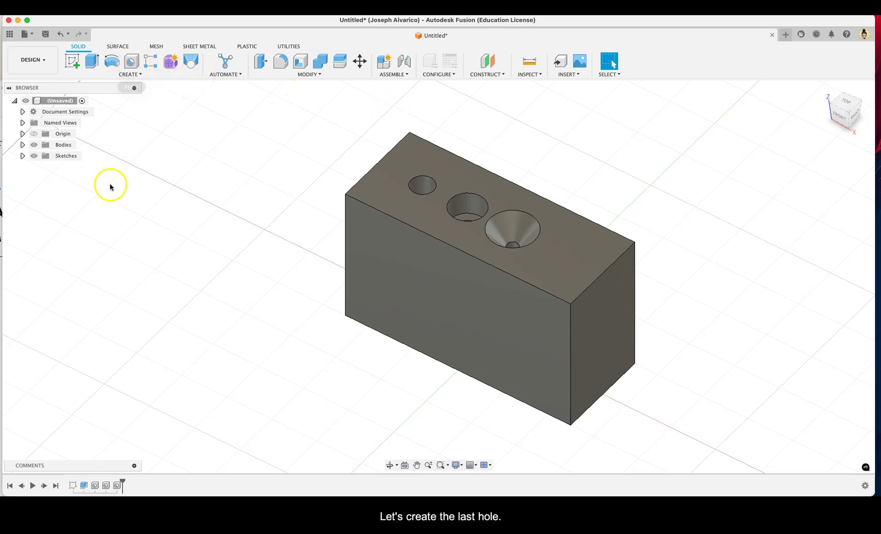
# Step: Place a fourth hole on the top face, 1 in from the rear long edge and 4 in from the left short edge
pyautogui.press('super+Tab')
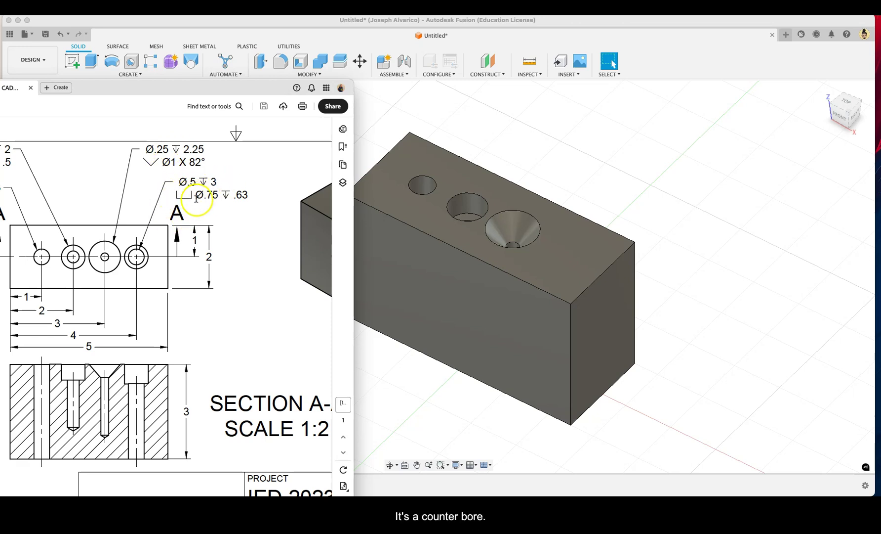
pyautogui.click(130, 62)
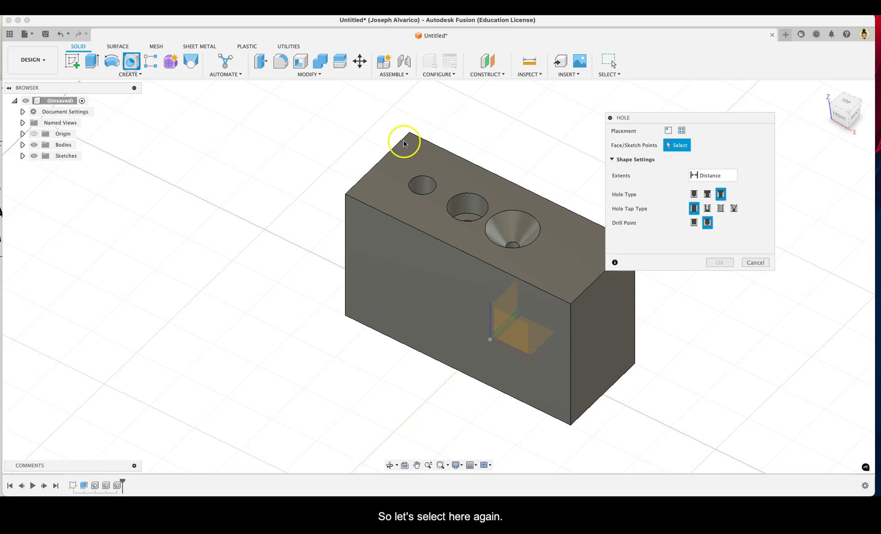
pyautogui.click(568, 254)
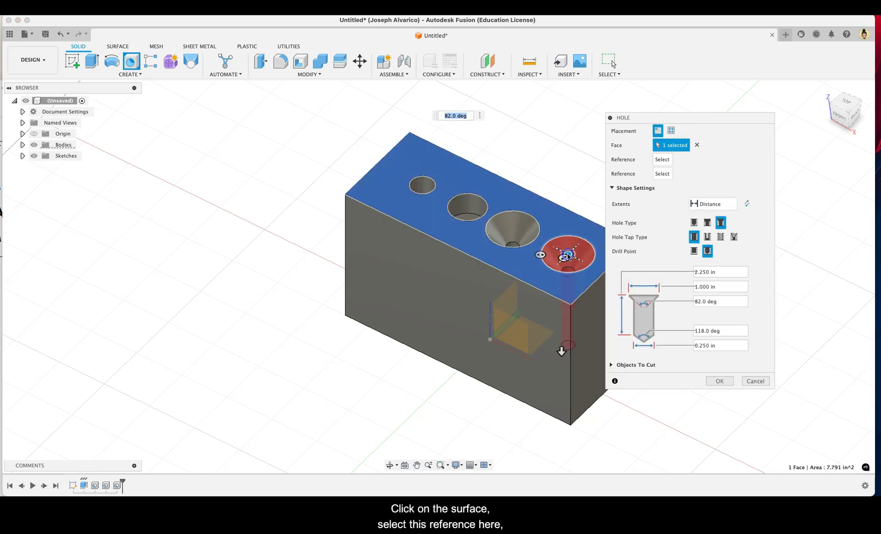
pyautogui.click(665, 162)
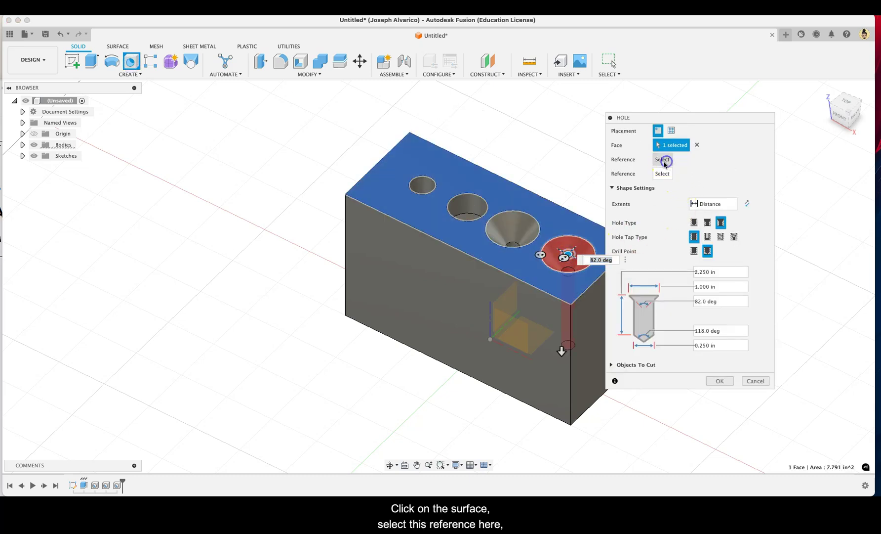
pyautogui.click(593, 221)
pyautogui.write('1')
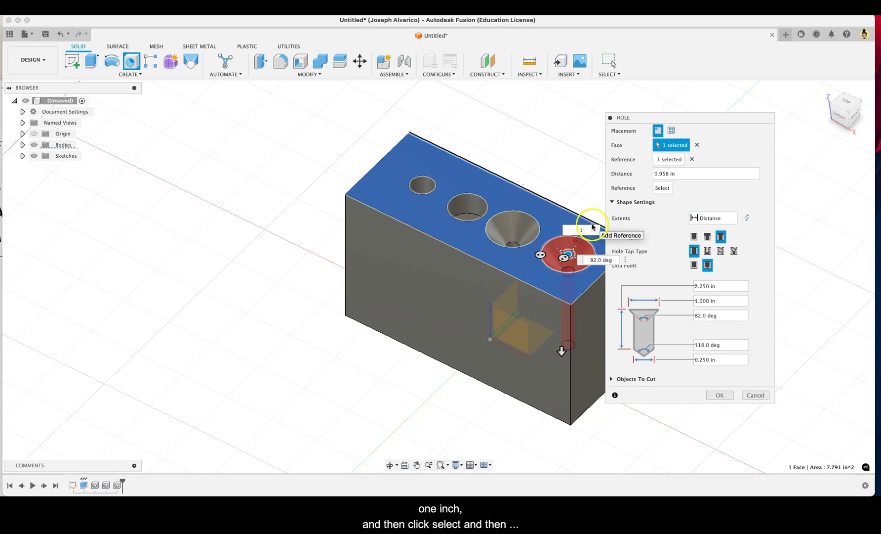
pyautogui.click(671, 189)
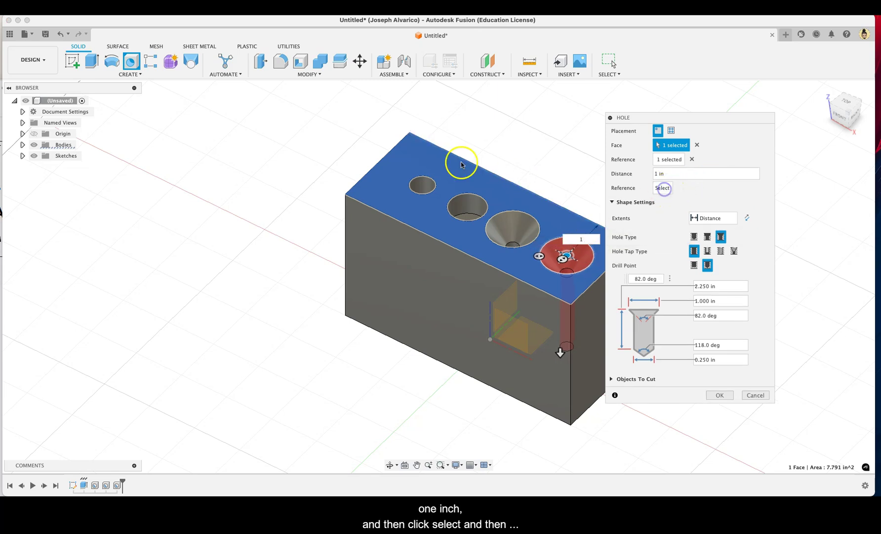
pyautogui.click(377, 161)
pyautogui.write('4')
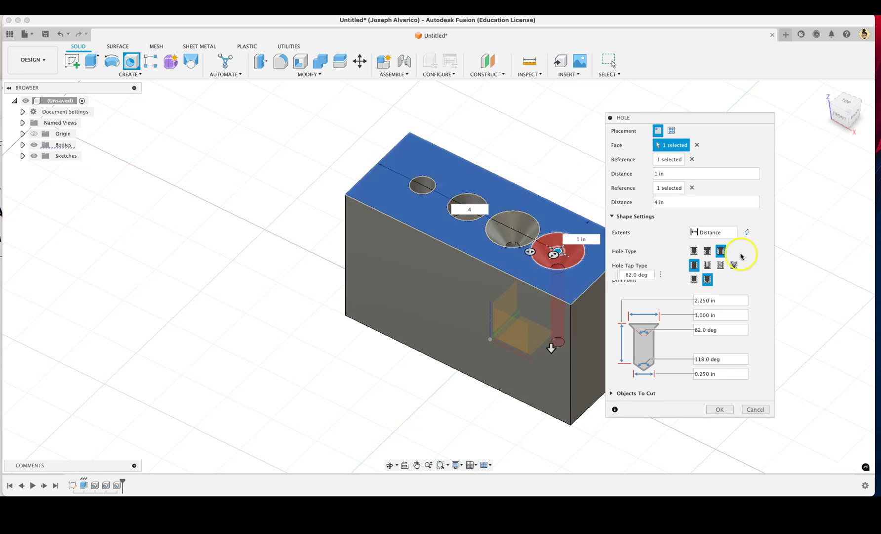
# Step: Make the fourth hole a counterbore with a counterbore depth of 0.625 in
pyautogui.click(707, 252)
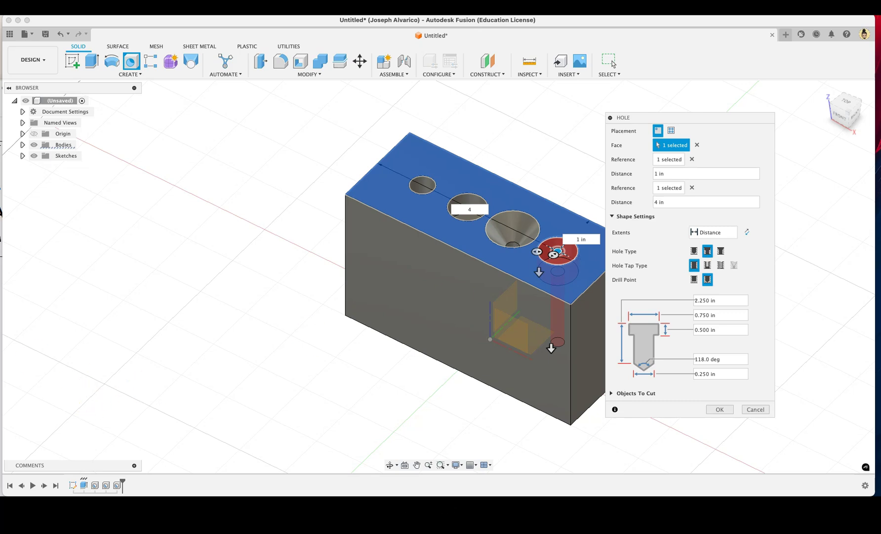
pyautogui.press('super+Tab')
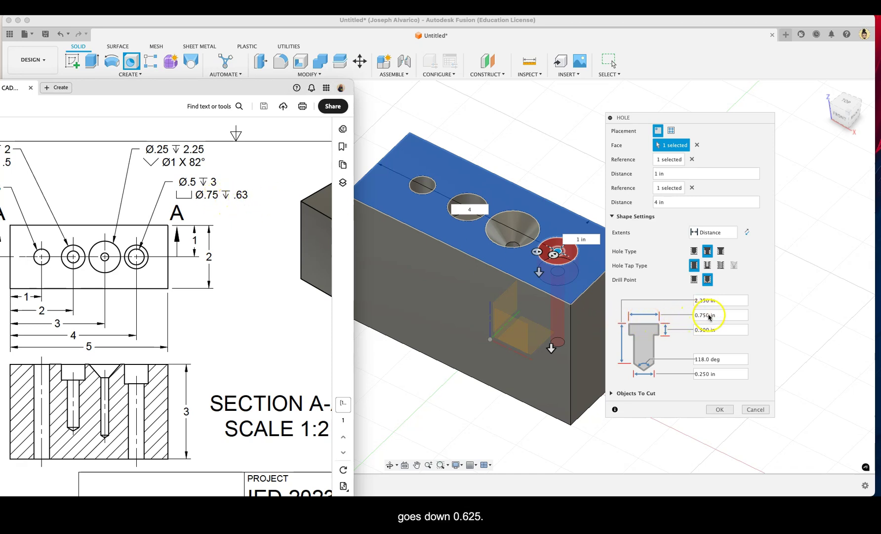
pyautogui.click(708, 331)
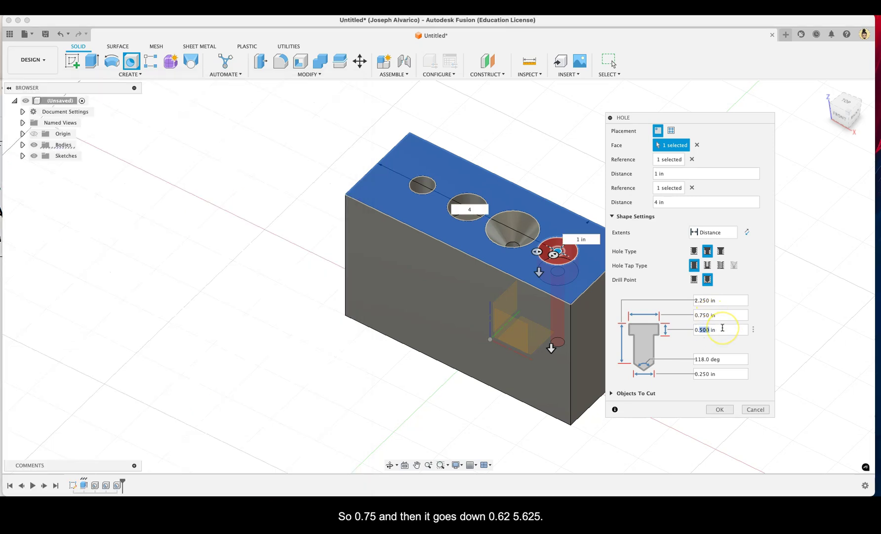
pyautogui.write('0.63')
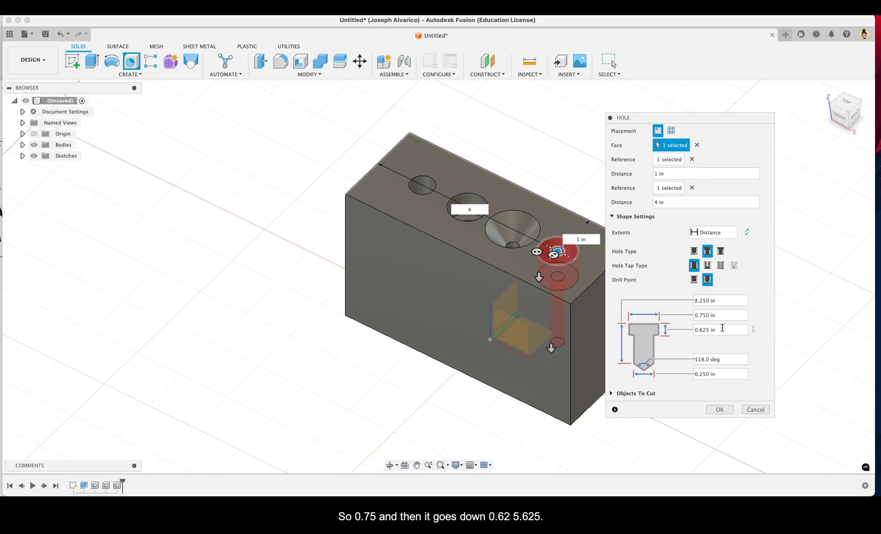
# Step: Extend the fourth hole through the whole block with extents All and set its drill diameter to 0.50 in
pyautogui.click(1, 346)
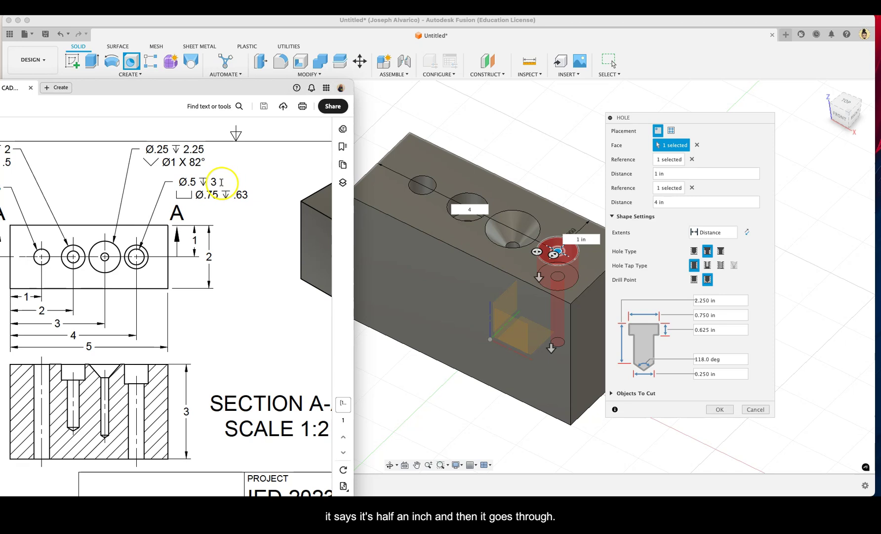
pyautogui.click(761, 242)
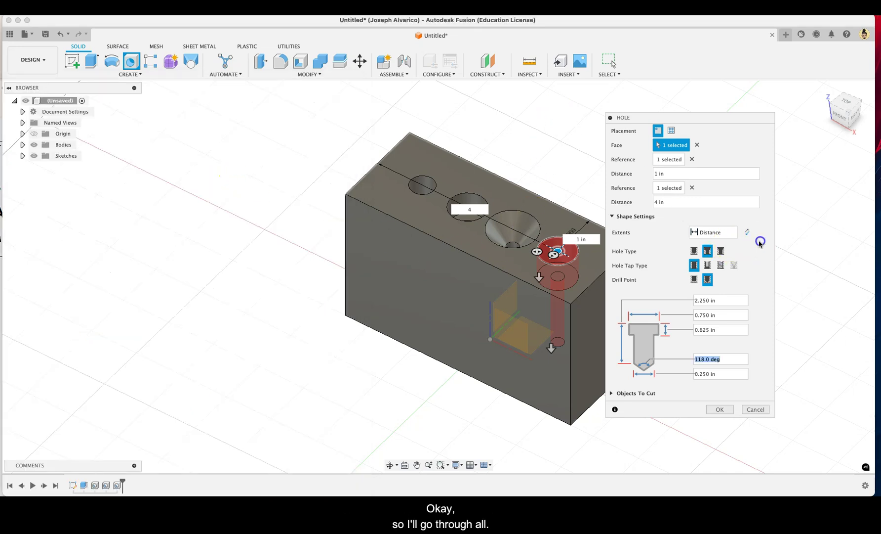
pyautogui.click(729, 234)
pyautogui.click(710, 263)
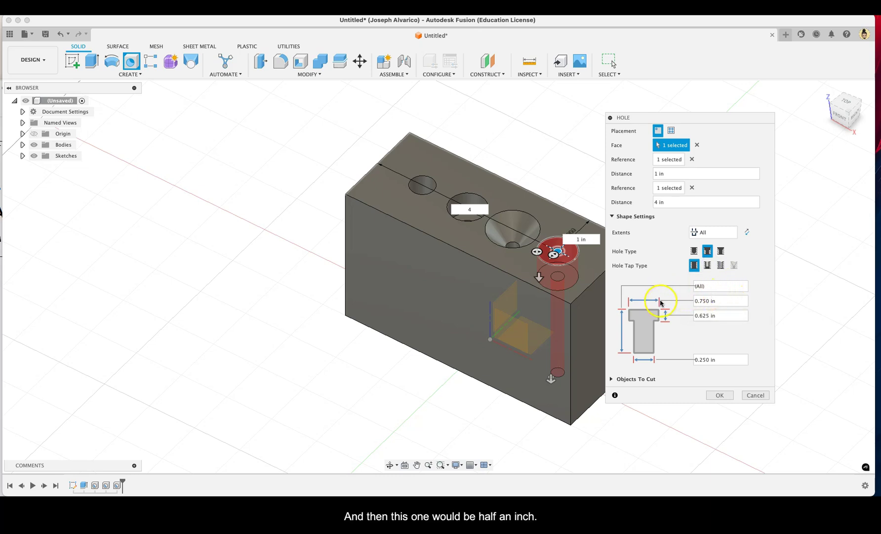
pyautogui.click(705, 359)
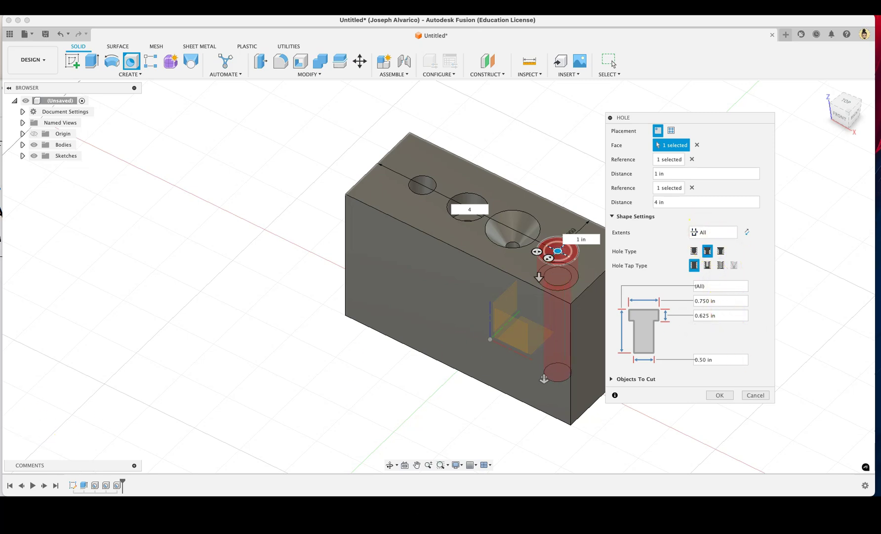
# Step: Compare the fourth hole's settings with the drawing's counterbore callout, move the drawing aside, and create the hole
pyautogui.press('super+Tab')
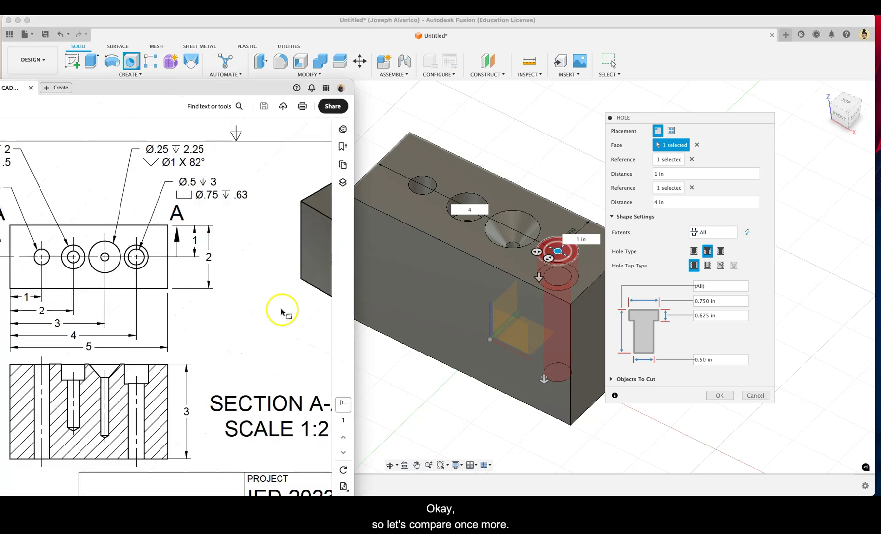
pyautogui.moveTo(193, 94); pyautogui.dragTo(246, 74)
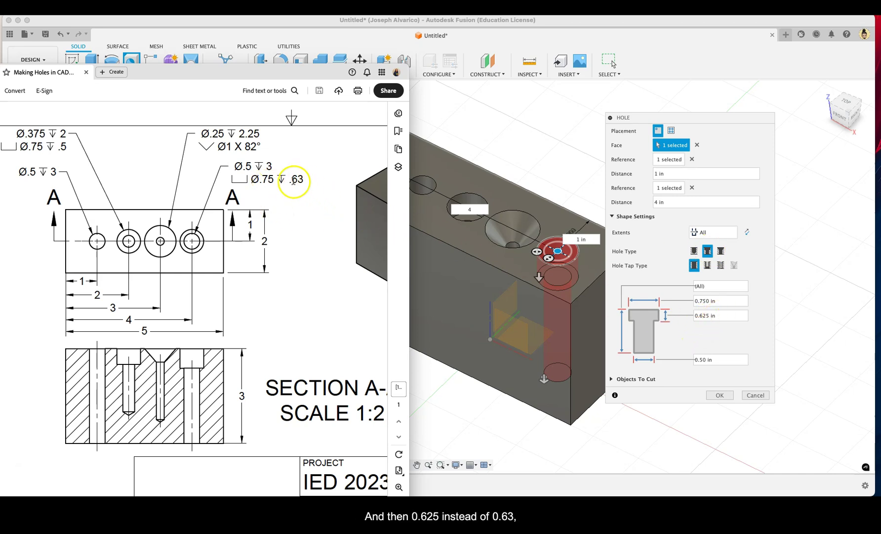
pyautogui.moveTo(305, 74); pyautogui.dragTo(0, 77)
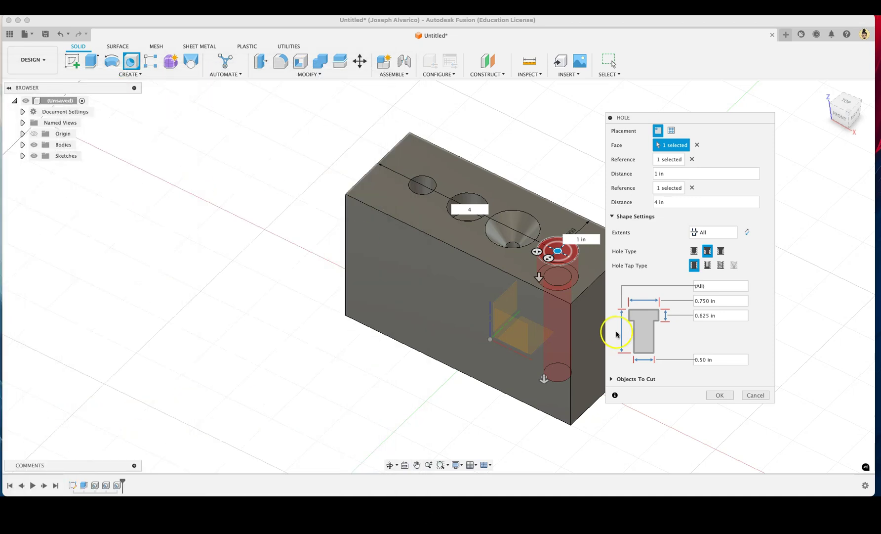
pyautogui.click(720, 394)
# Step: Create a section analysis on the block's long front face with the cut plane offset -1 in, through the hole centres
pyautogui.scroll(2, 682, 302)
pyautogui.scroll(-2, 682, 302)
pyautogui.moveTo(682, 299); pyautogui.dragTo(537, 273, button='middle')
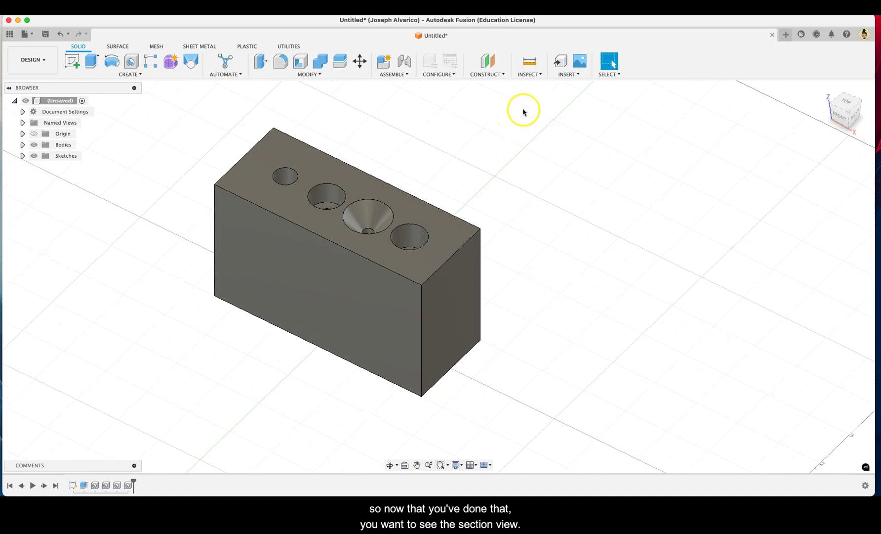
pyautogui.click(539, 75)
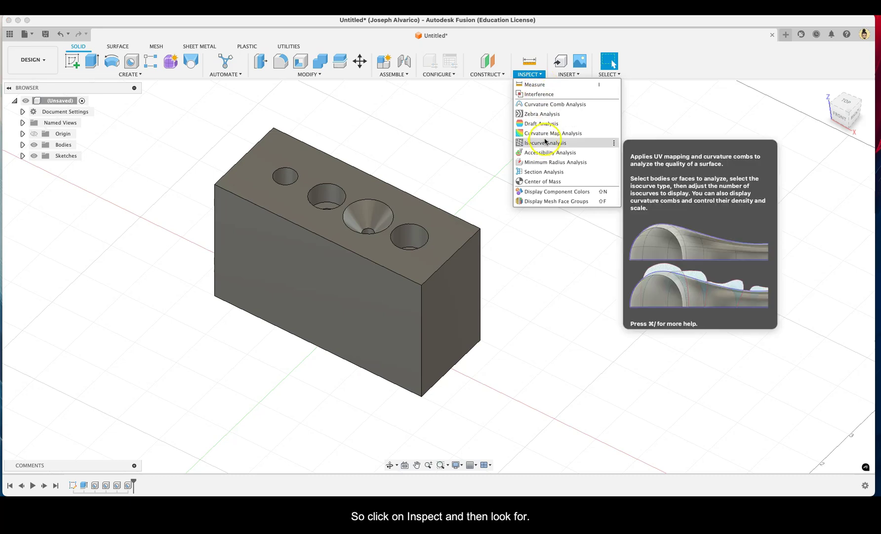
pyautogui.click(559, 172)
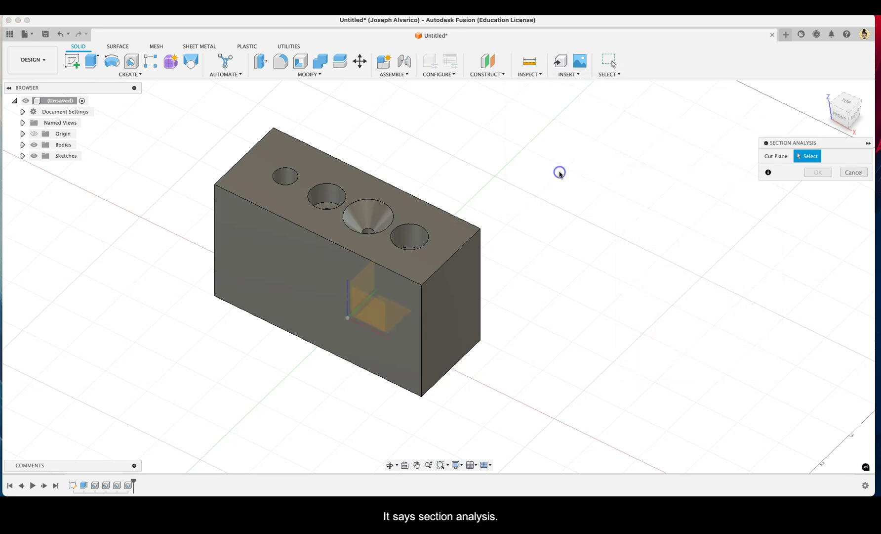
pyautogui.click(301, 292)
pyautogui.moveTo(288, 306); pyautogui.dragTo(321, 281)
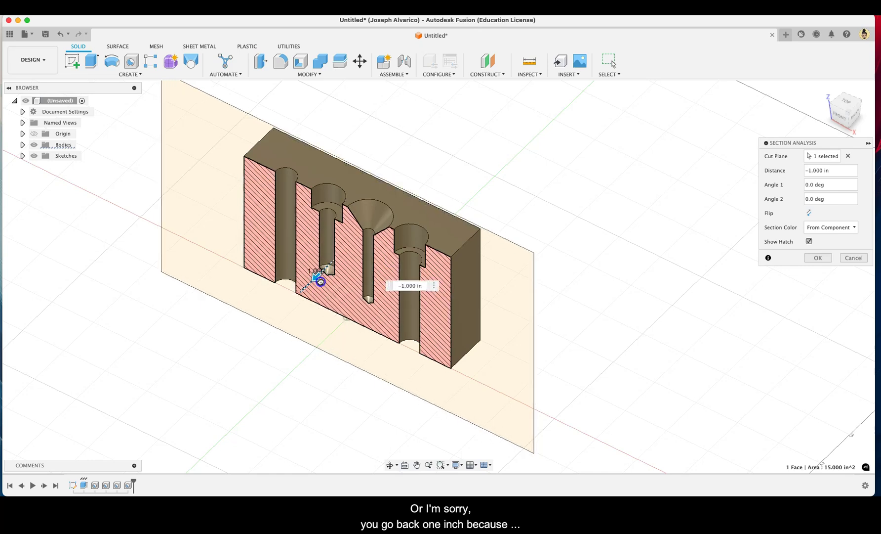
pyautogui.click(321, 282)
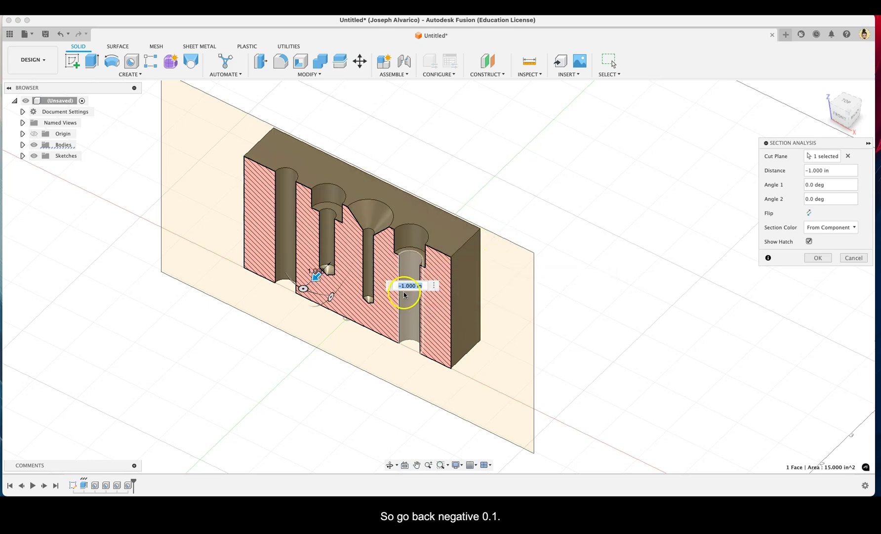
pyautogui.click(818, 258)
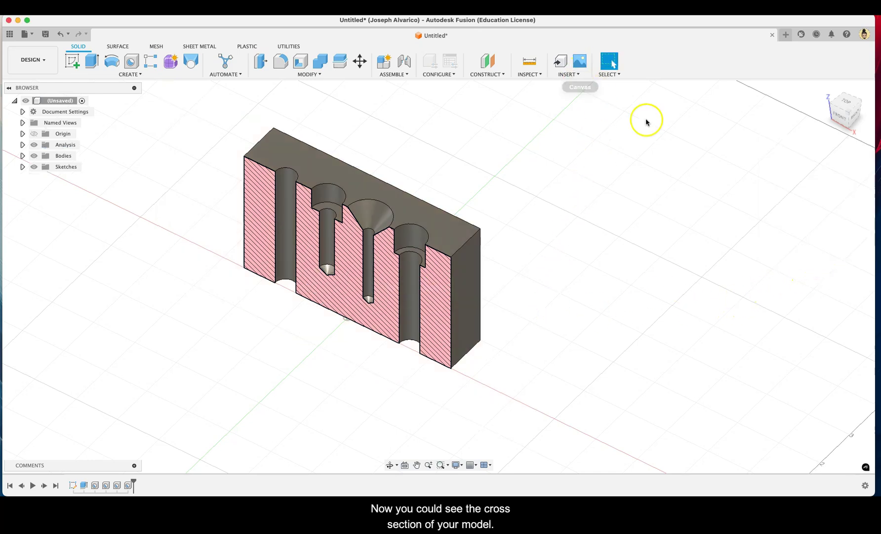
# Step: Compare the sectioned block in front view with the section view in the "Making Holes in CAD" drawing, and return to the isometric view
pyautogui.click(839, 117)
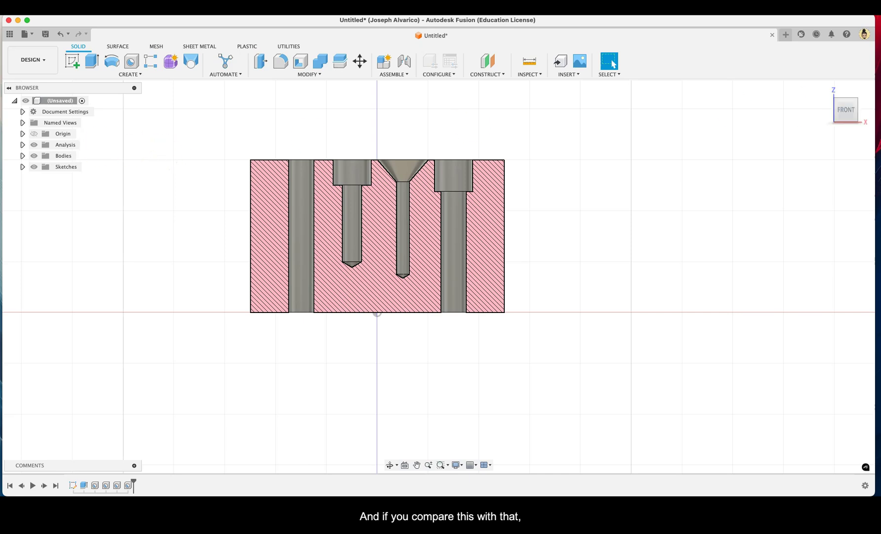
pyautogui.press('super+Tab')
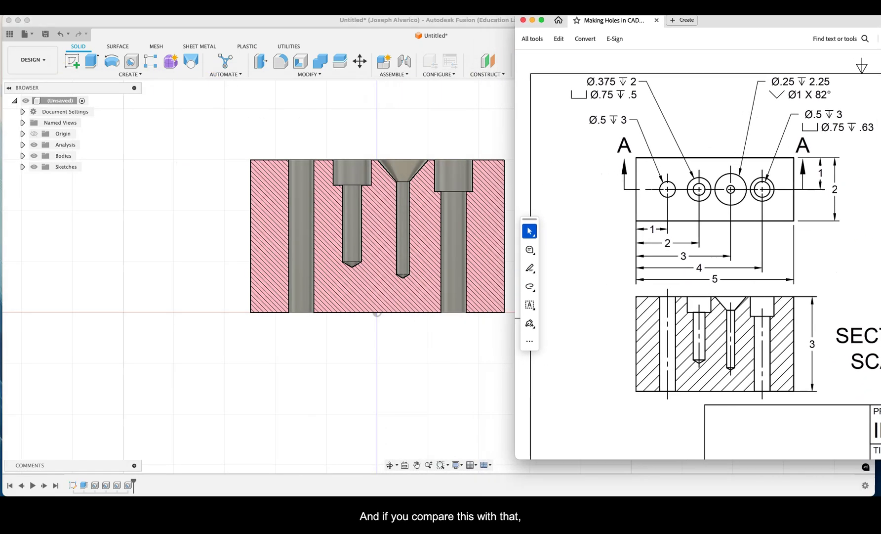
pyautogui.scroll(-5, 692, 349)
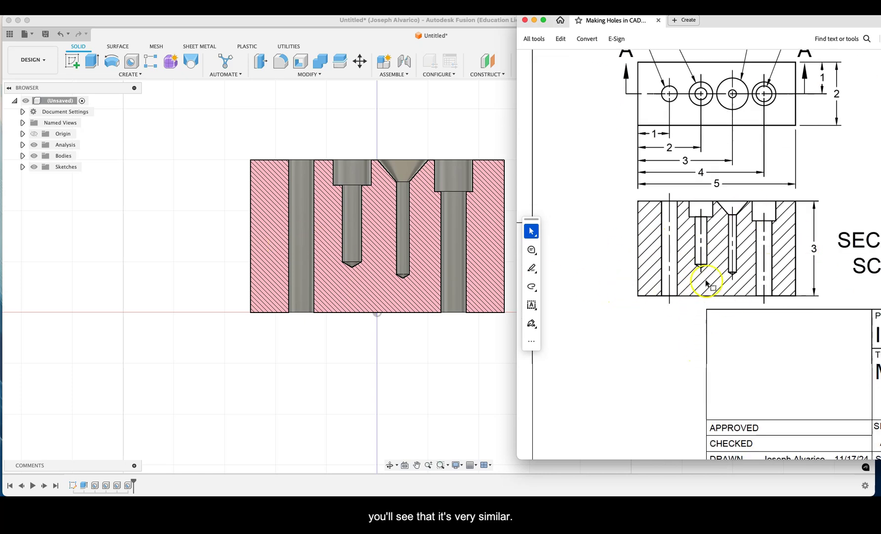
pyautogui.hotkey('ctrl', 'Right')
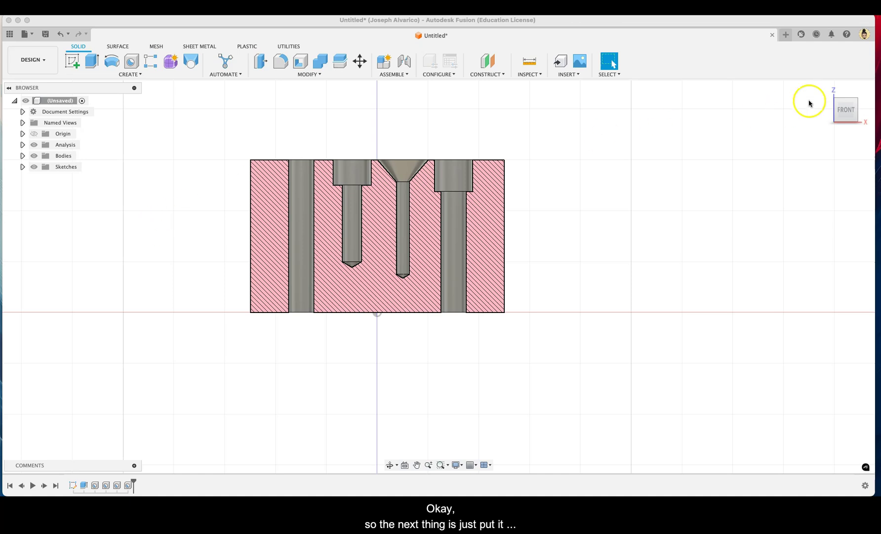
pyautogui.click(833, 92)
pyautogui.click(827, 89)
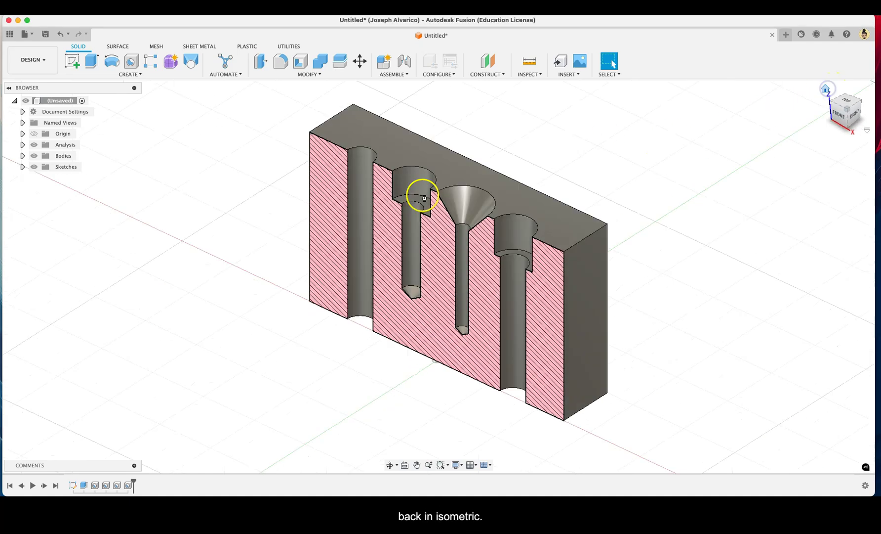
pyautogui.moveTo(237, 216); pyautogui.dragTo(148, 217, button='middle')
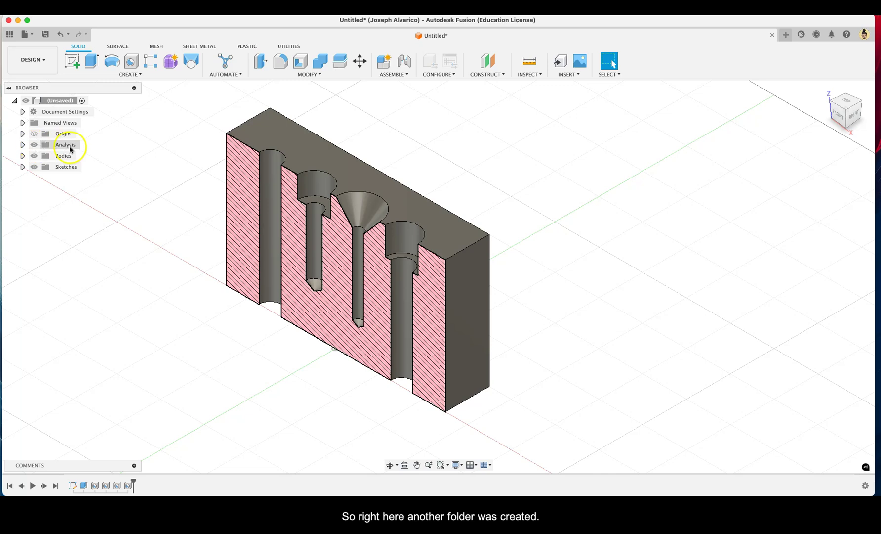
# Step: Hide the section analysis in the Analysis folder to view the whole block, and show it again
pyautogui.click(23, 144)
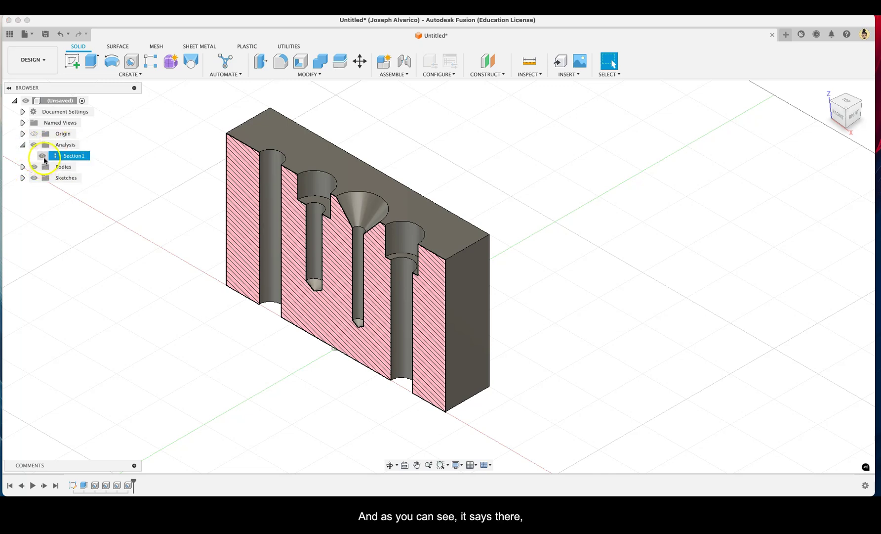
pyautogui.rightClick(76, 157)
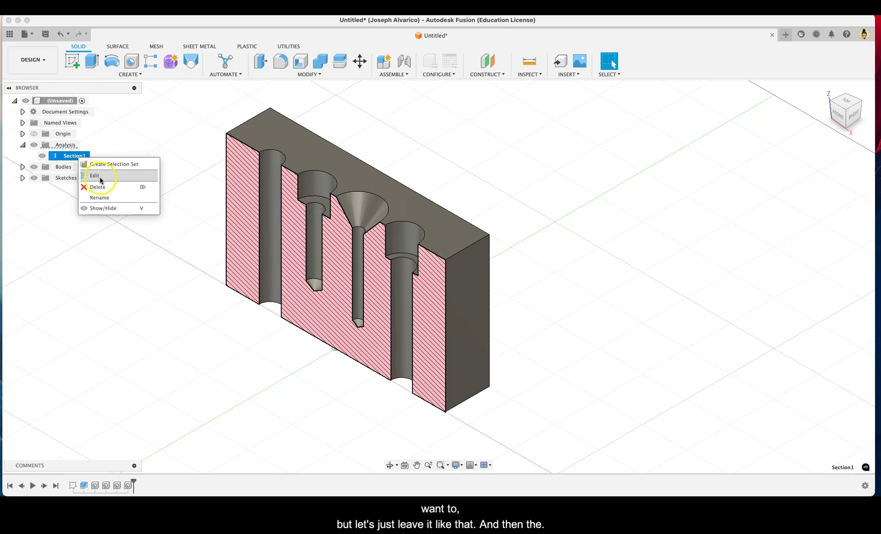
pyautogui.click(144, 131)
pyautogui.click(153, 149)
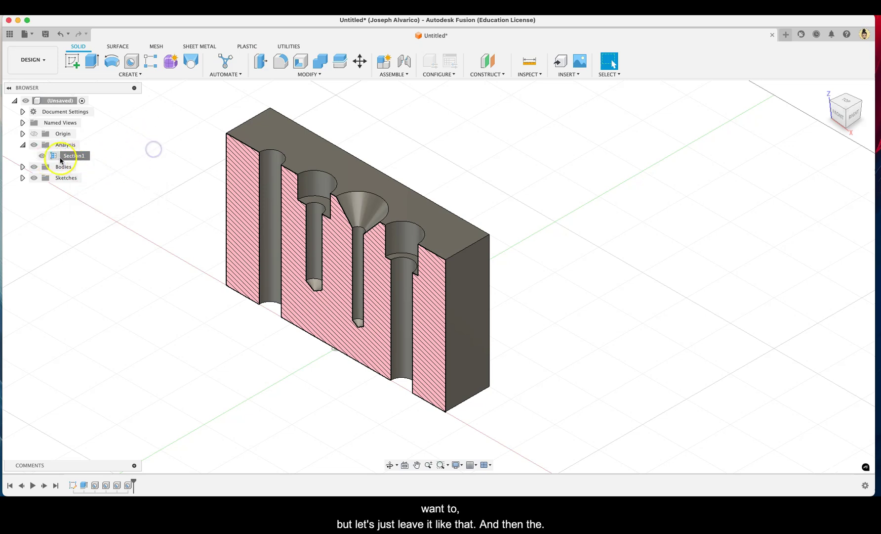
pyautogui.click(43, 157)
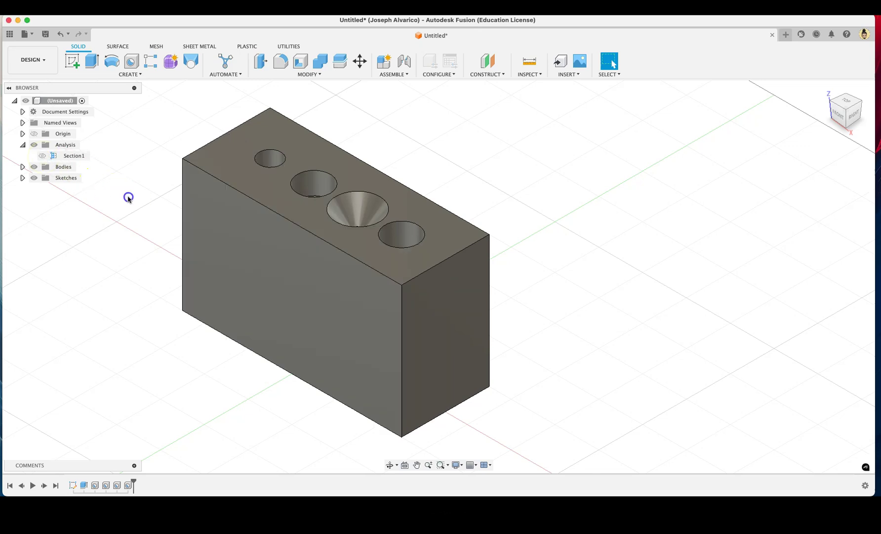
pyautogui.click(45, 158)
pyautogui.click(43, 156)
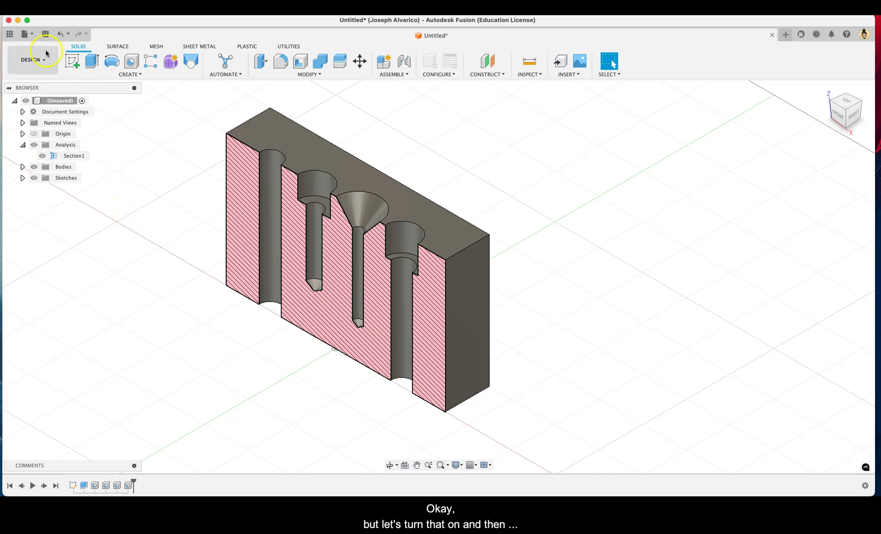
pyautogui.click(33, 35)
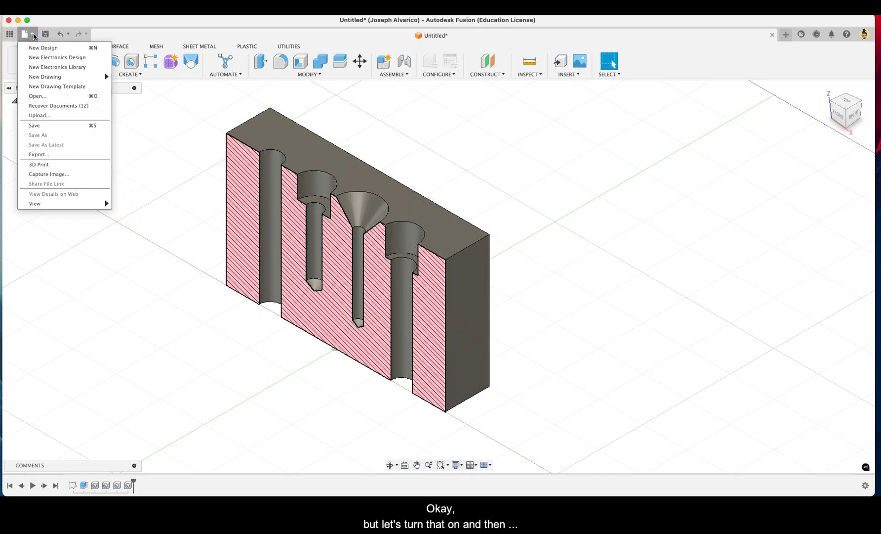
pyautogui.moveTo(71, 204)
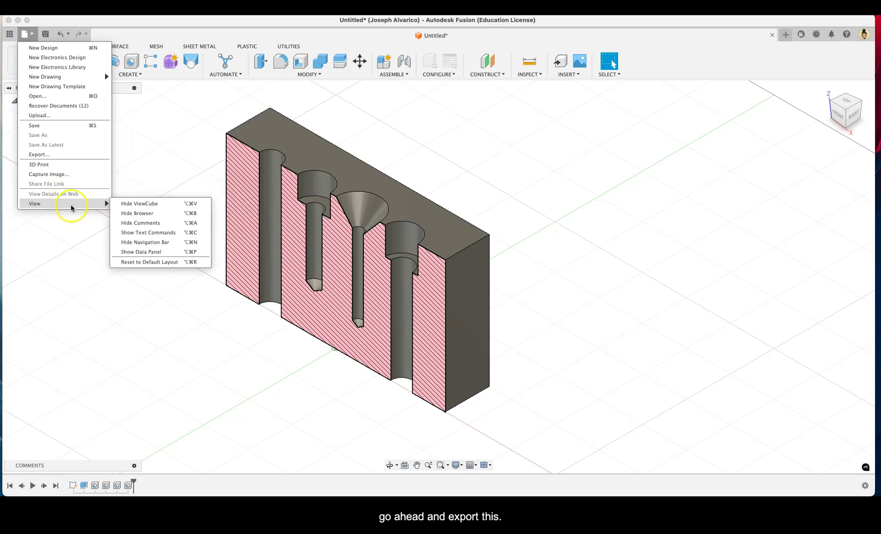
pyautogui.click(68, 154)
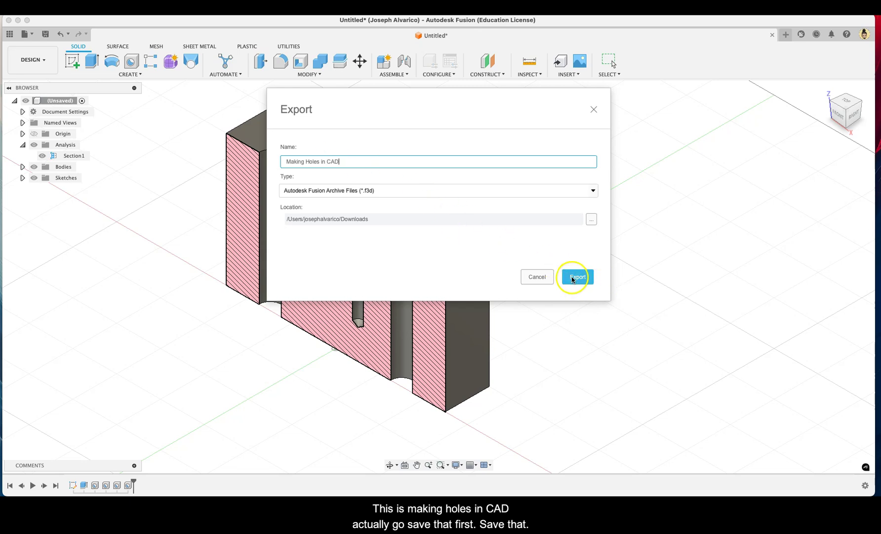
pyautogui.click(545, 278)
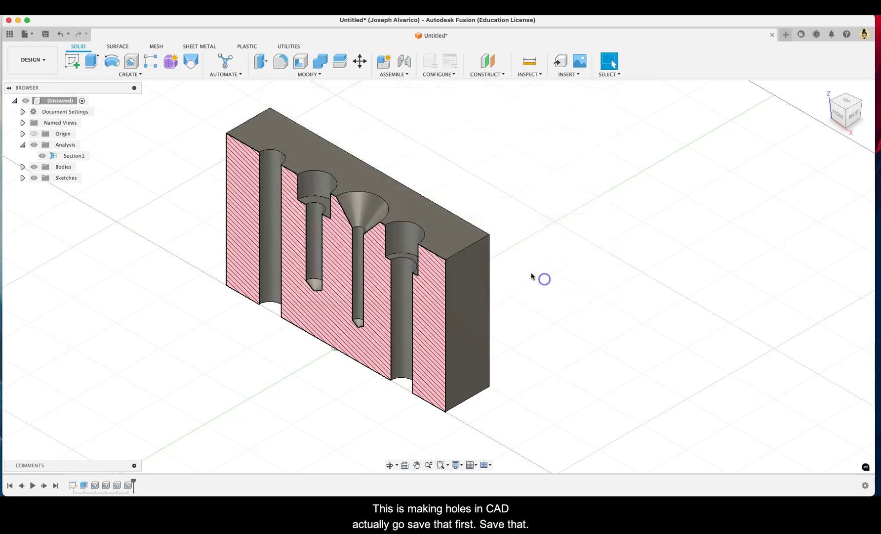
# Step: Save the design as "Making Holes in CAD" in the IED 2023-2024 location
pyautogui.click(45, 33)
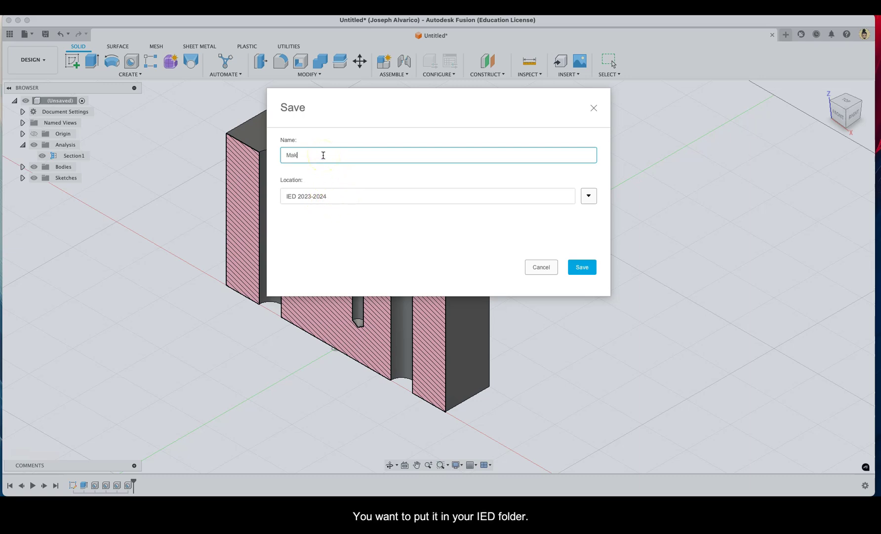
pyautogui.write('Making Holes')
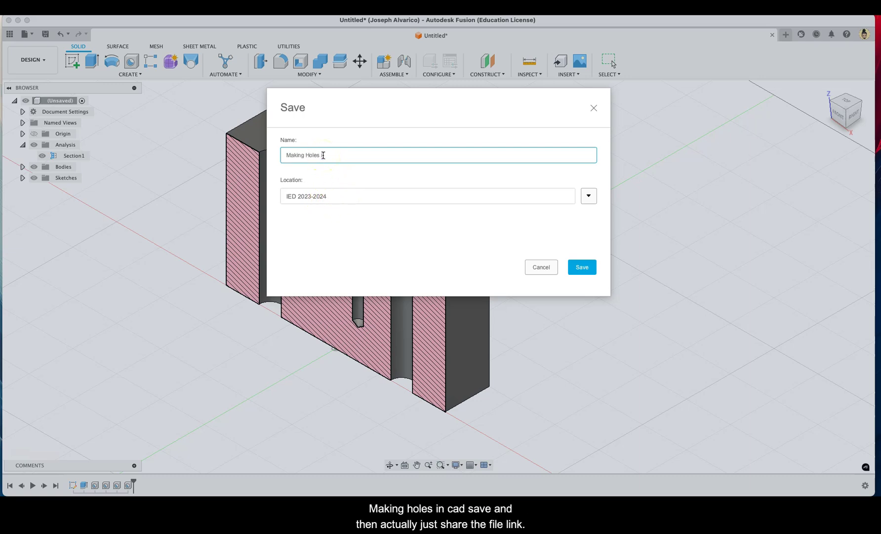
pyautogui.write(' in CAD')
pyautogui.click(582, 266)
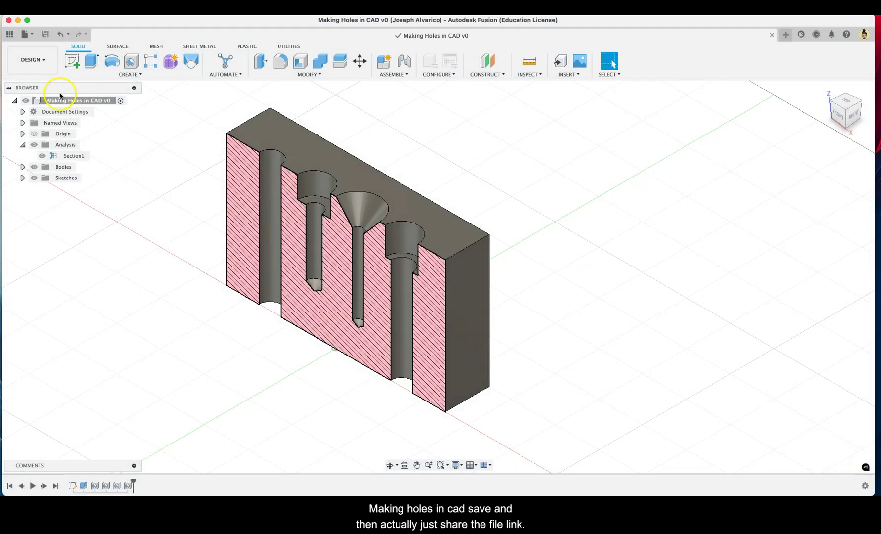
# Step: Turn on link sharing for the latest version of the saved design and copy the share link
pyautogui.click(29, 34)
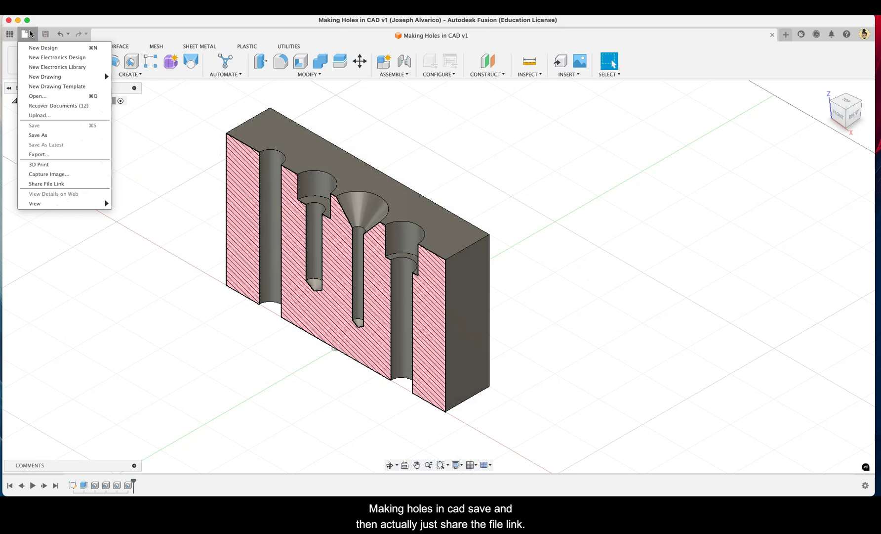
pyautogui.click(70, 184)
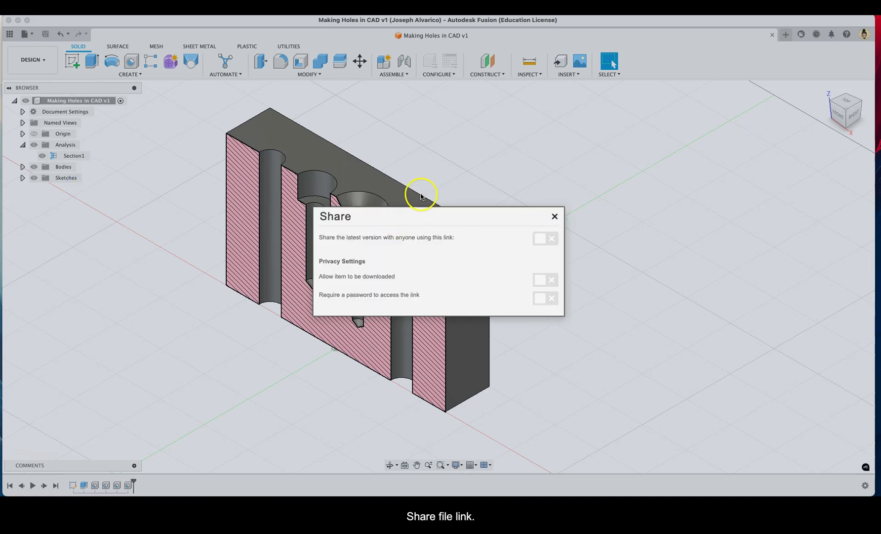
pyautogui.click(556, 241)
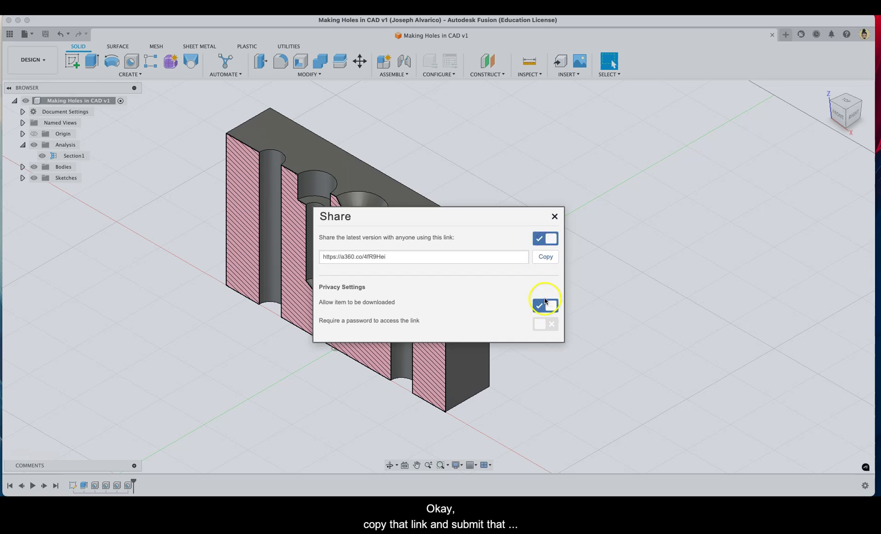
pyautogui.click(549, 258)
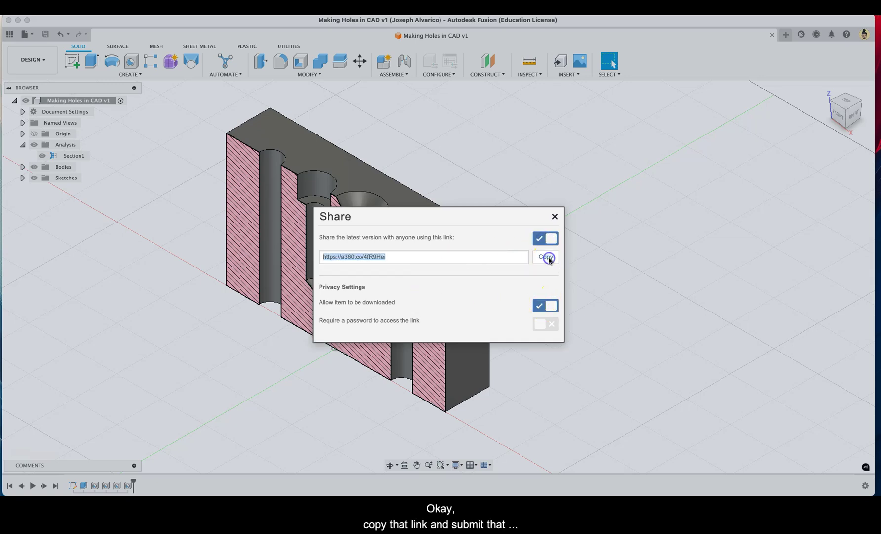